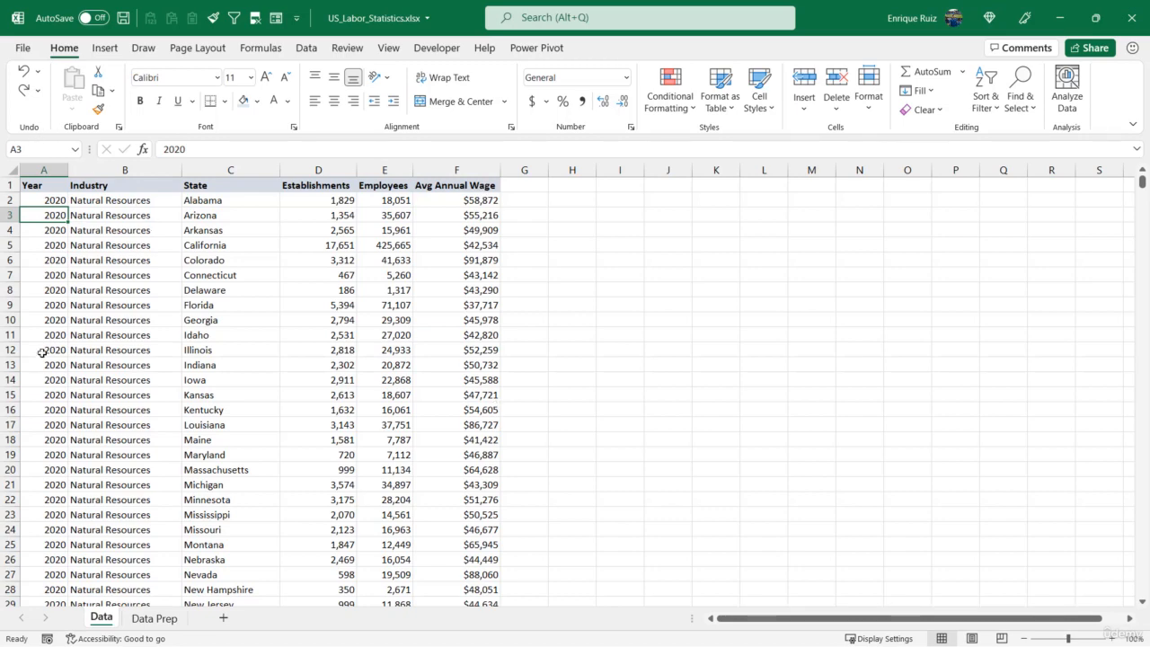
Step: On the Data Prep sheet, enter the title AVG WAGE BY INDUSTRY in cell D1
left_click(151, 620)
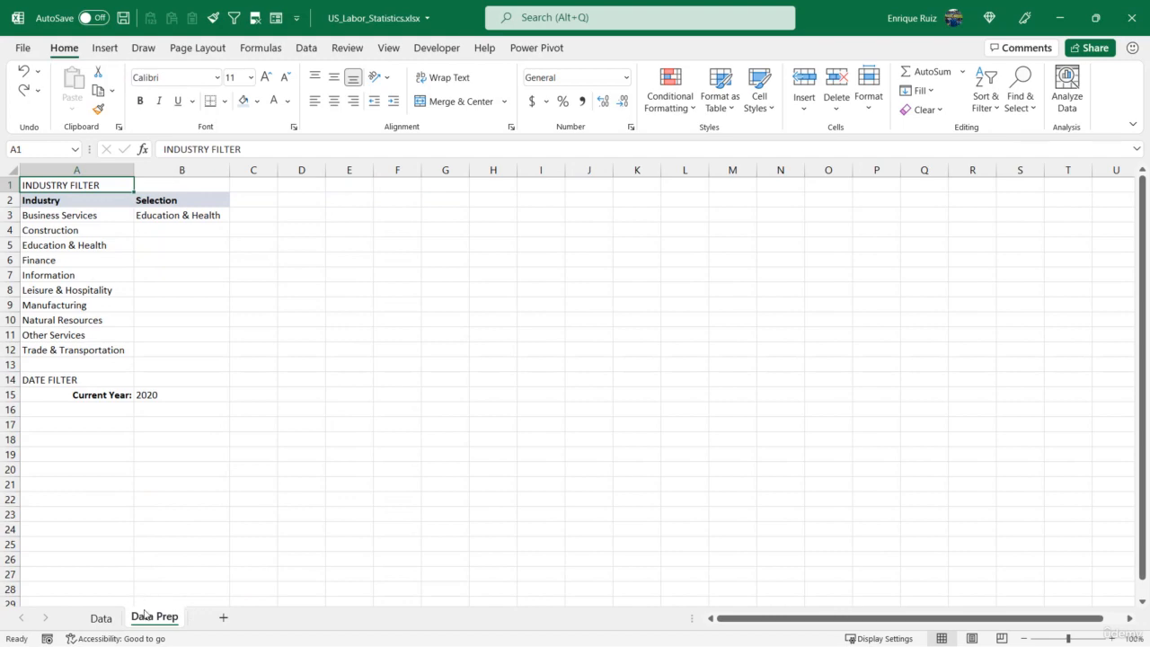
left_click(296, 185)
type("AVG WAGEW")
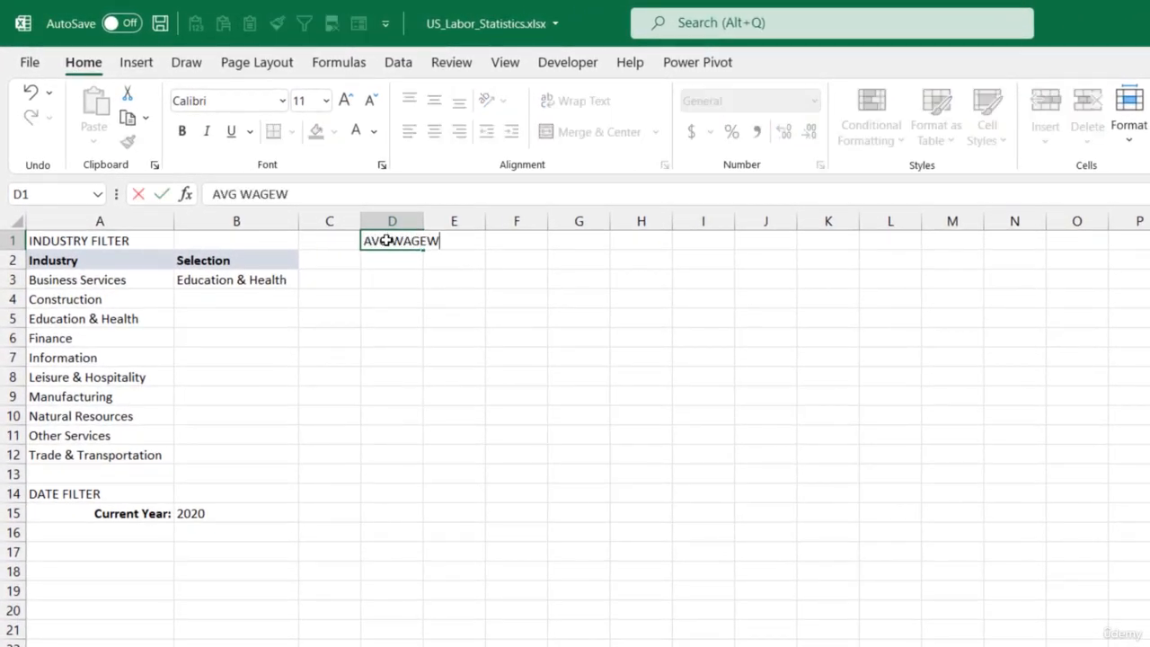
key("BackSpace")
type("BY INDUSTRY")
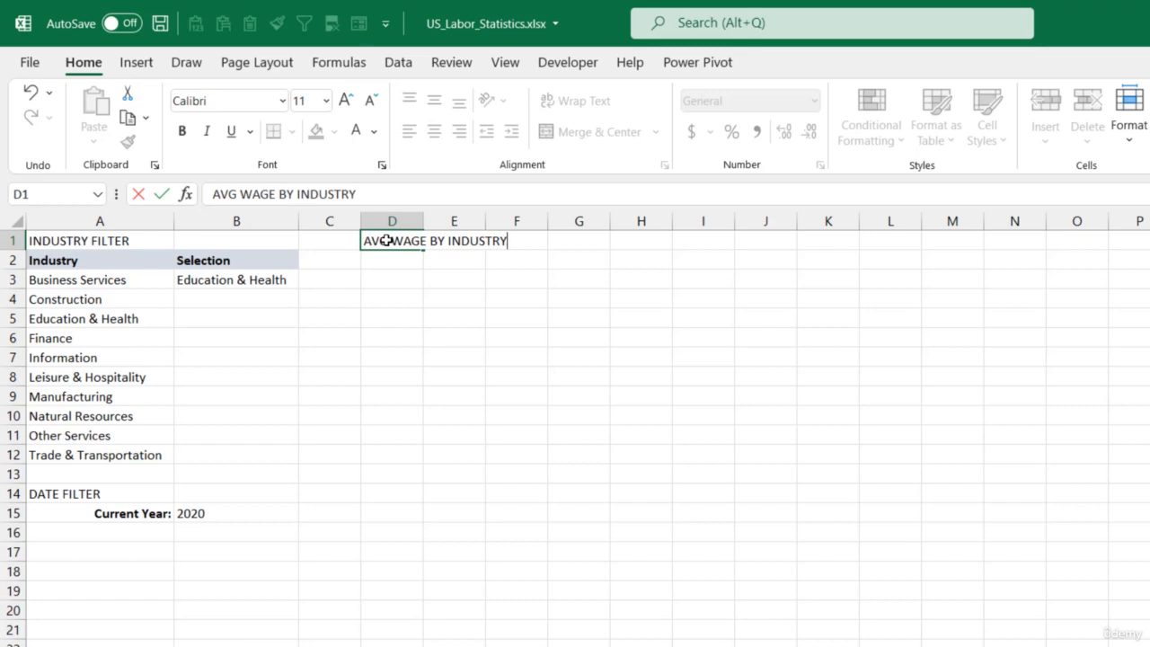
key("Return")
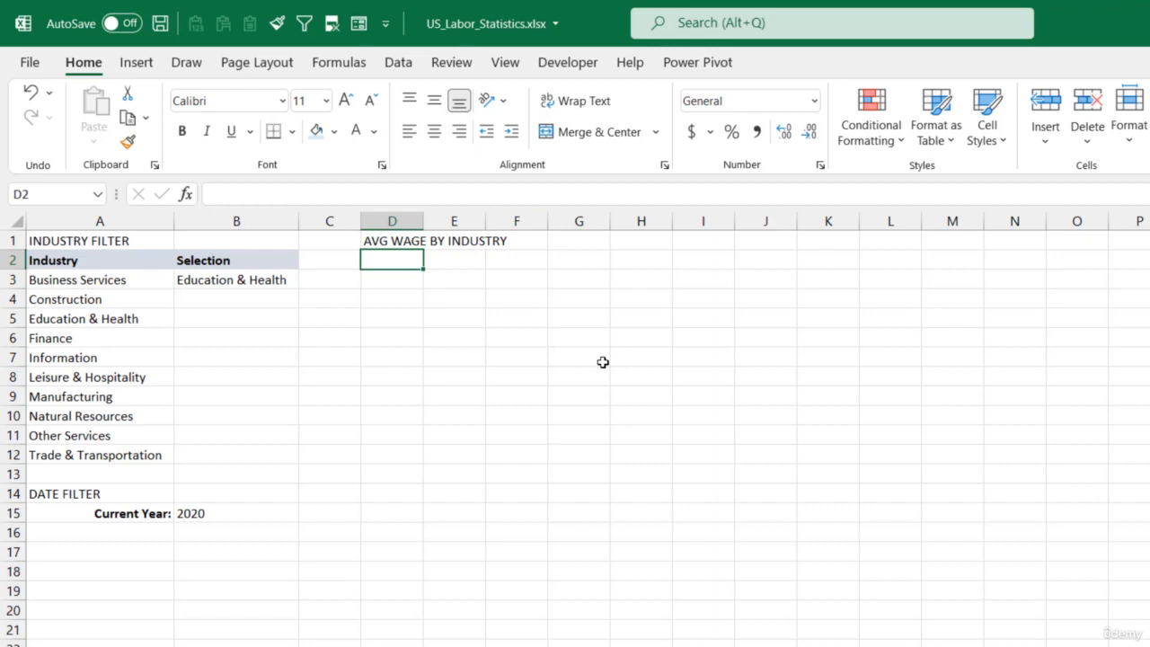
Step: Enter the column headers Industry in D2 and Avg Annual Wage in E2
type("Industry")
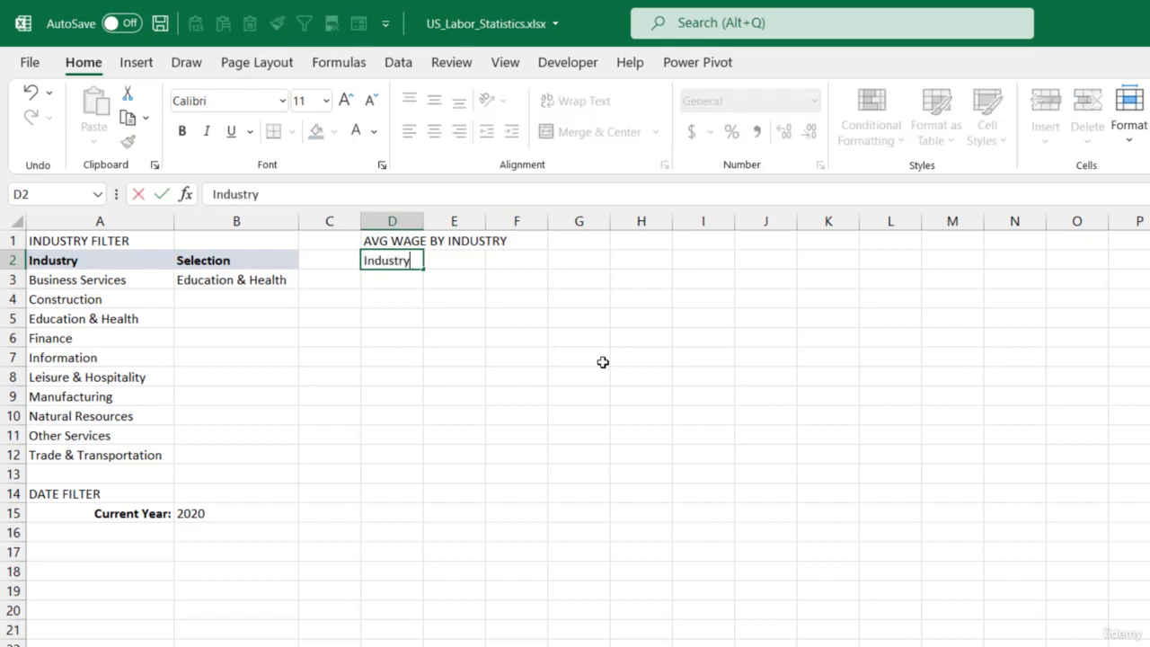
key("Tab")
type("Avg Annua")
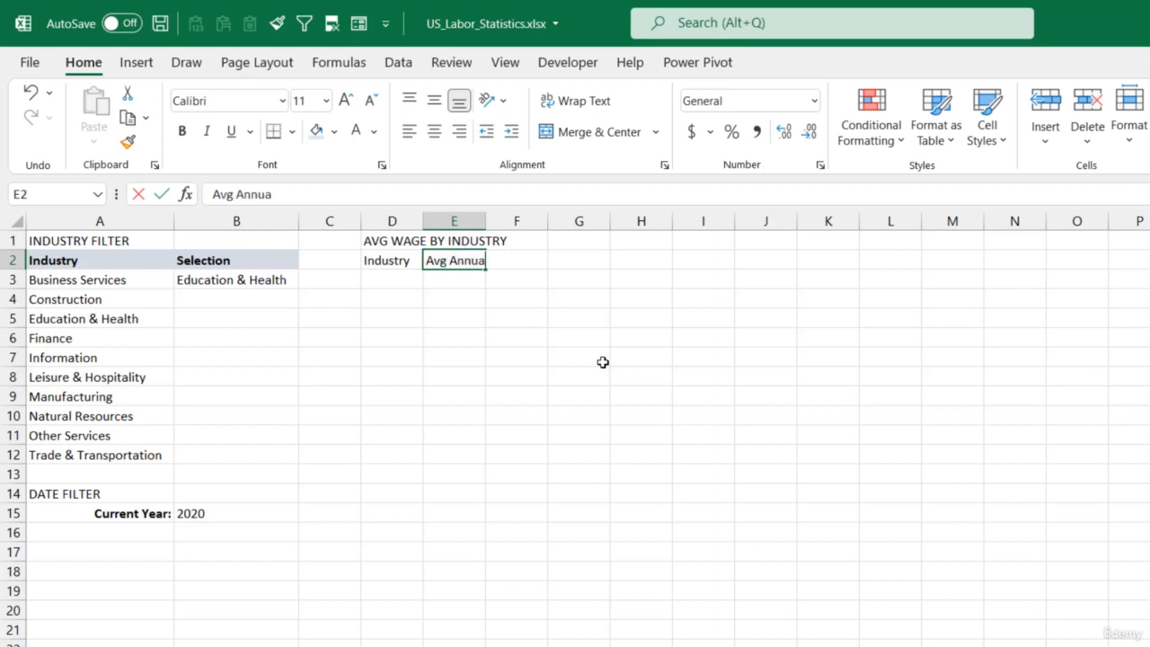
type("l Wage")
key("Return")
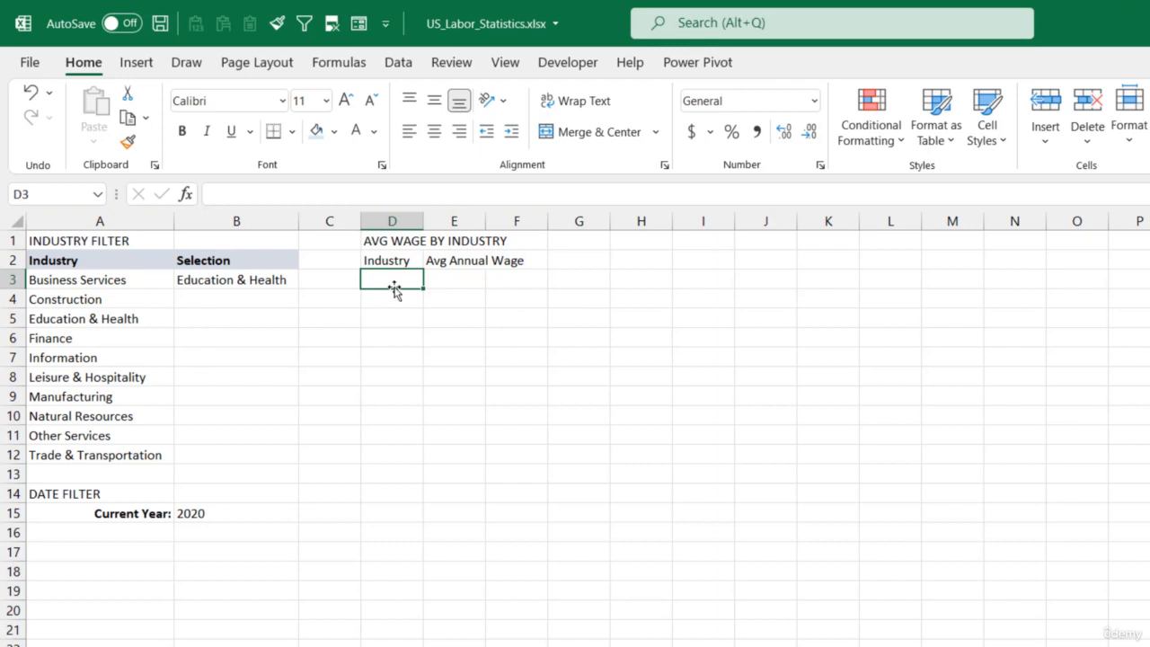
Step: Make the headers in D2:E2 bold and give them a light green fill
left_click_drag(384, 260, 432, 262)
key("ctrl+b")
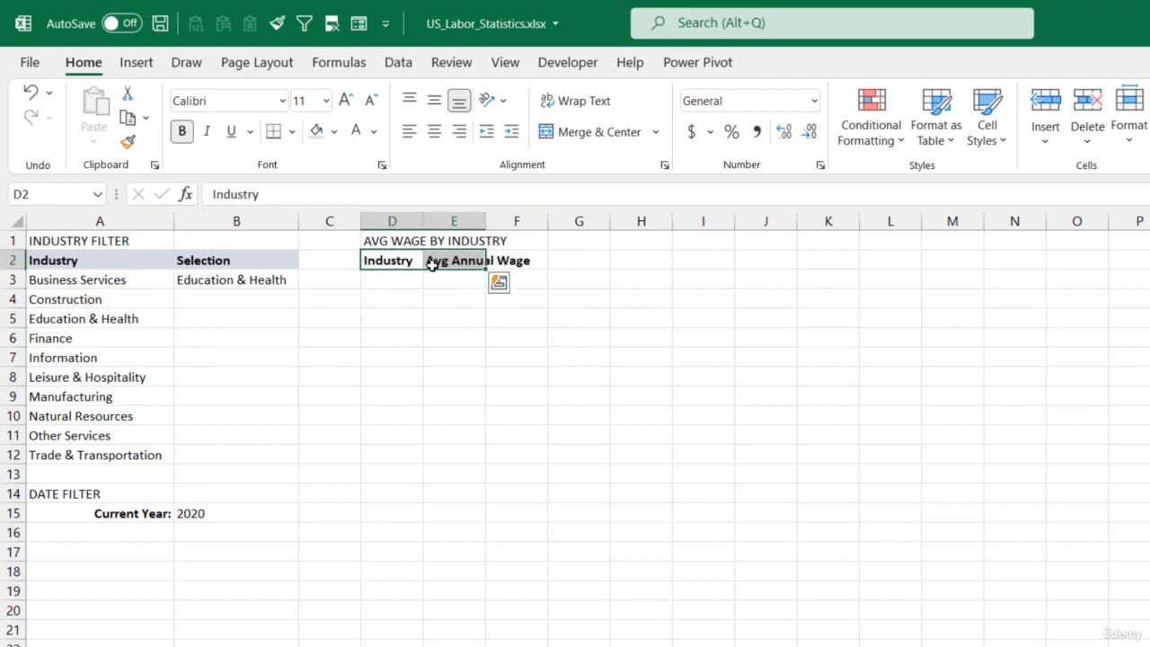
left_click(333, 131)
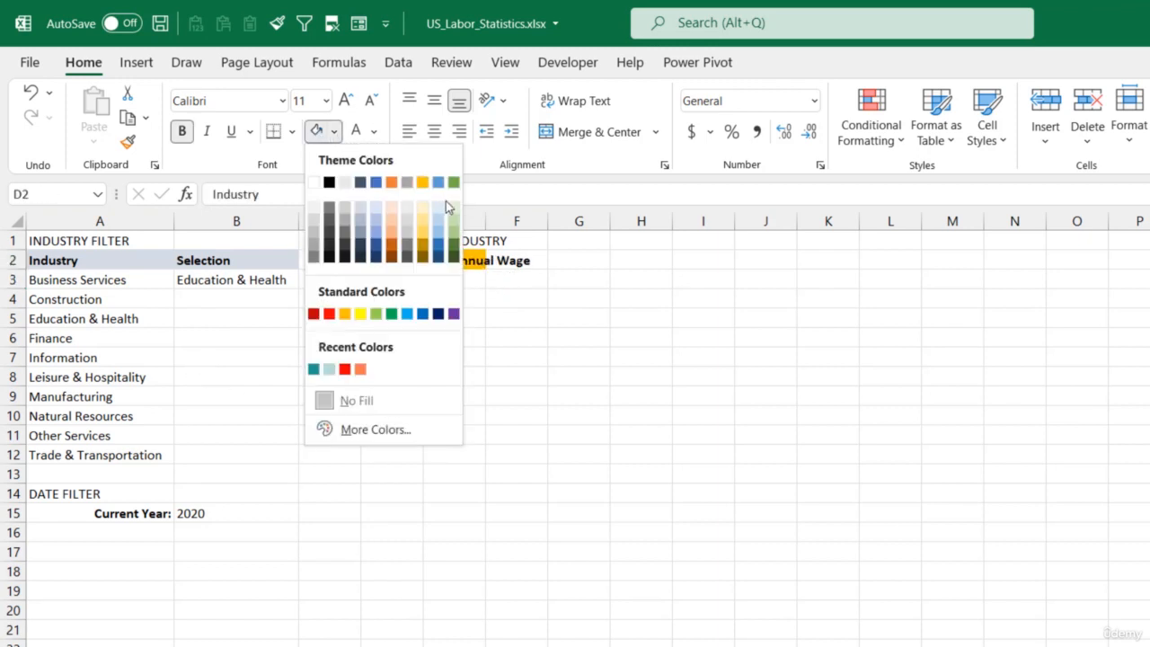
key("Escape")
Step: Widen column D for the industry names and autofit column E to its Avg Annual Wage header
left_click(404, 221)
left_click_drag(424, 221, 470, 221)
left_click_drag(470, 221, 501, 221)
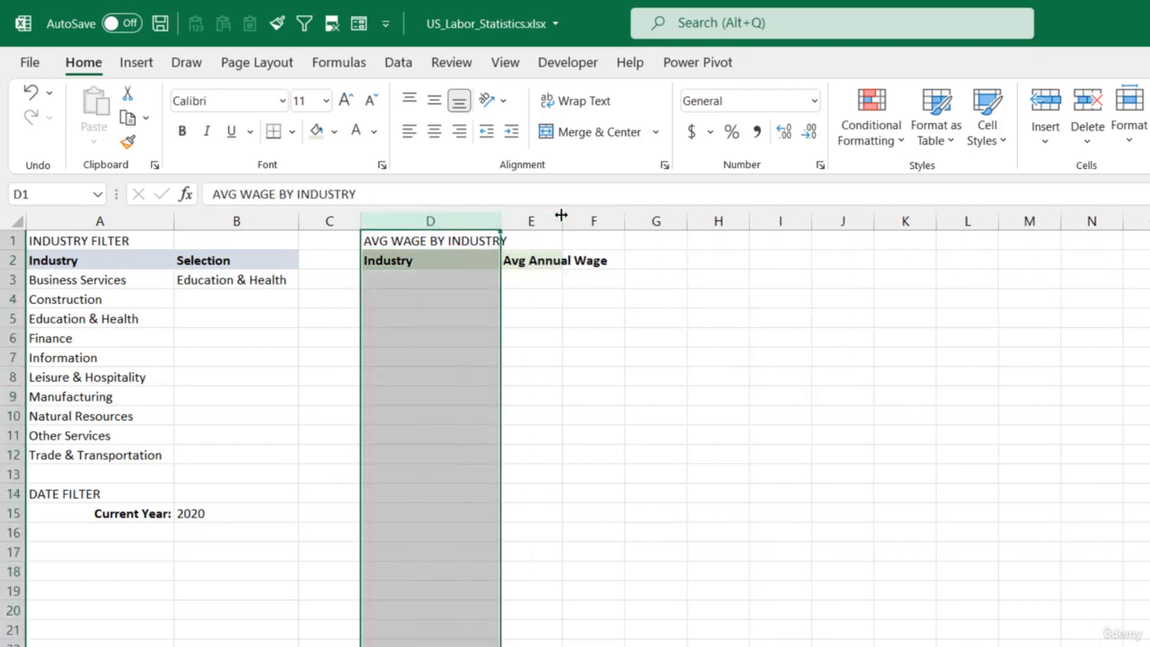
double_click(560, 215)
Step: Format the title cells D1:E1 with a dark green fill and bold white text
left_click_drag(418, 239, 544, 239)
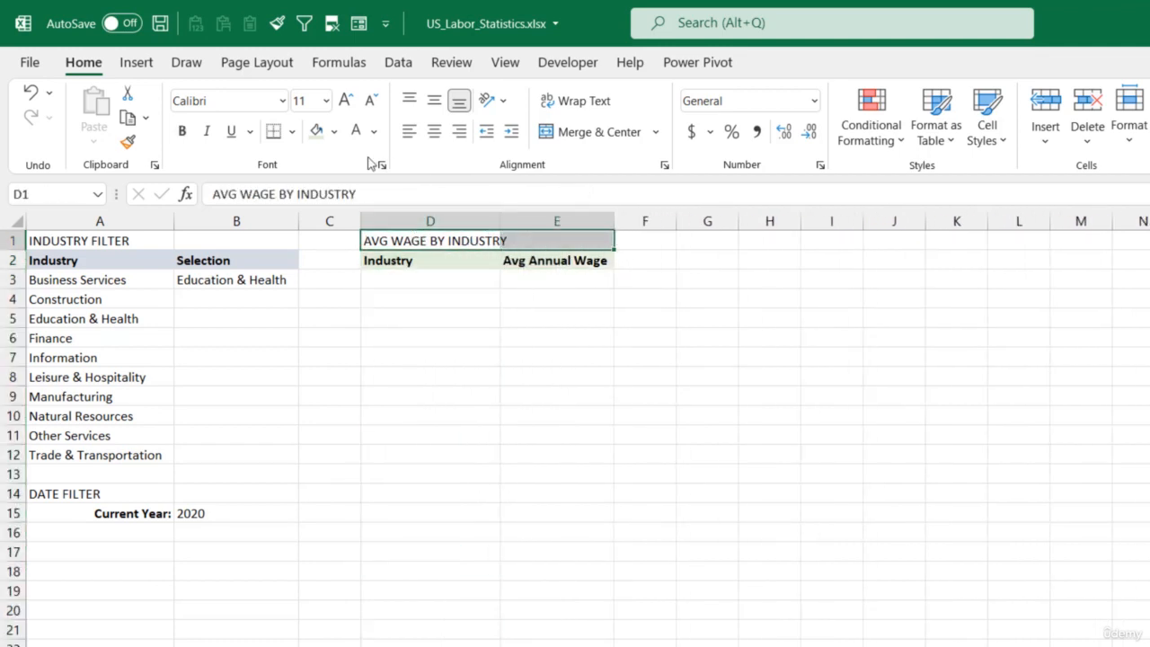
left_click(334, 131)
left_click(453, 246)
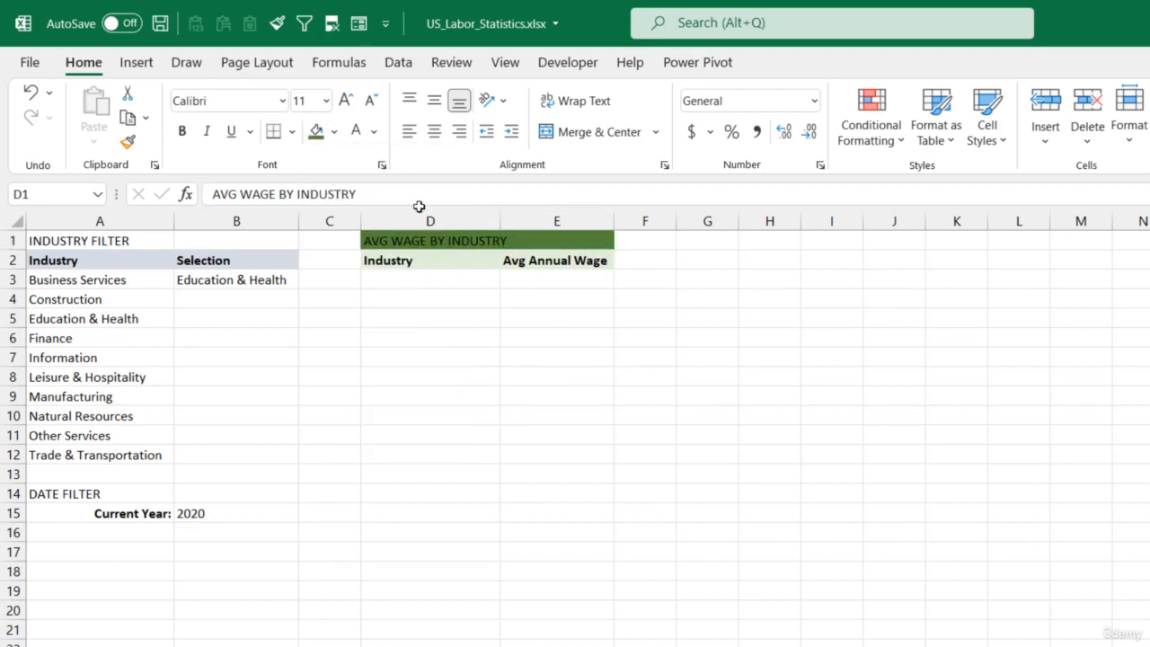
left_click(356, 131)
left_click(181, 131)
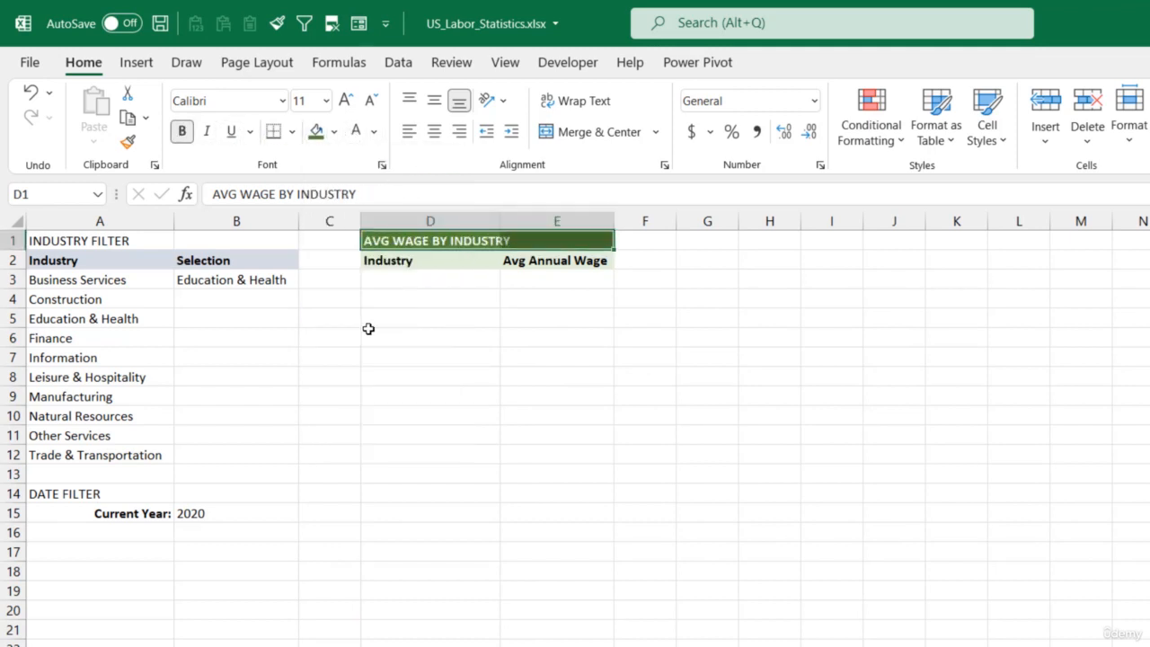
Step: Format the INDUSTRY FILTER title cells A1:B1 with a dark blue fill and bold white text
left_click_drag(98, 239, 214, 238)
left_click(335, 134)
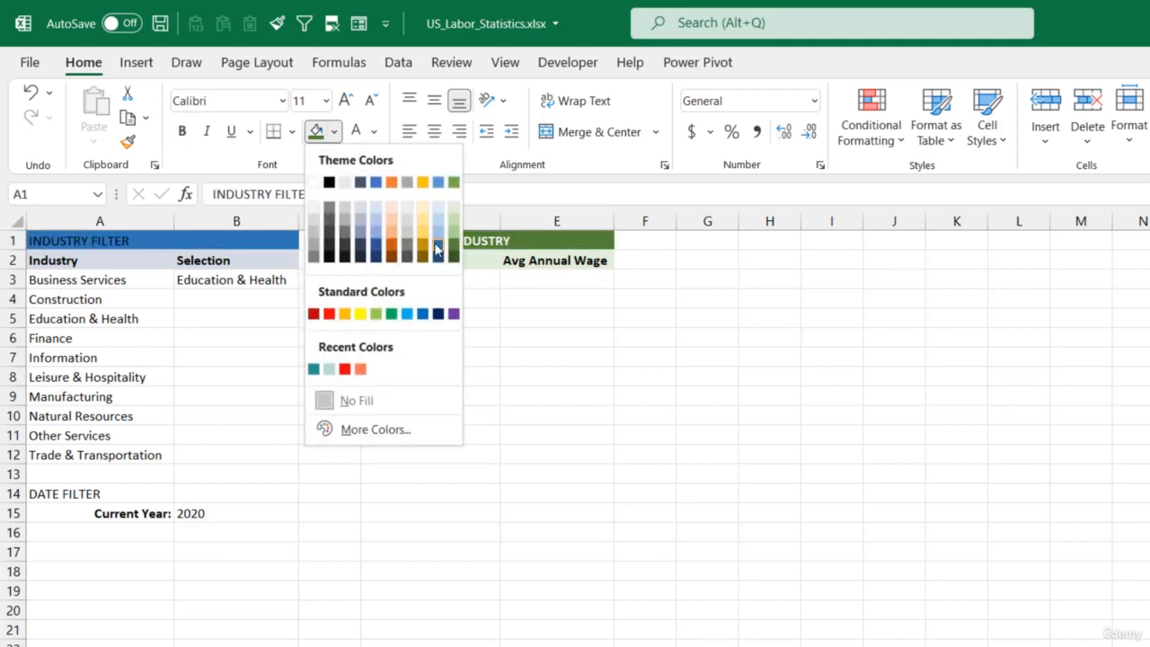
left_click(438, 247)
left_click(357, 133)
left_click(182, 132)
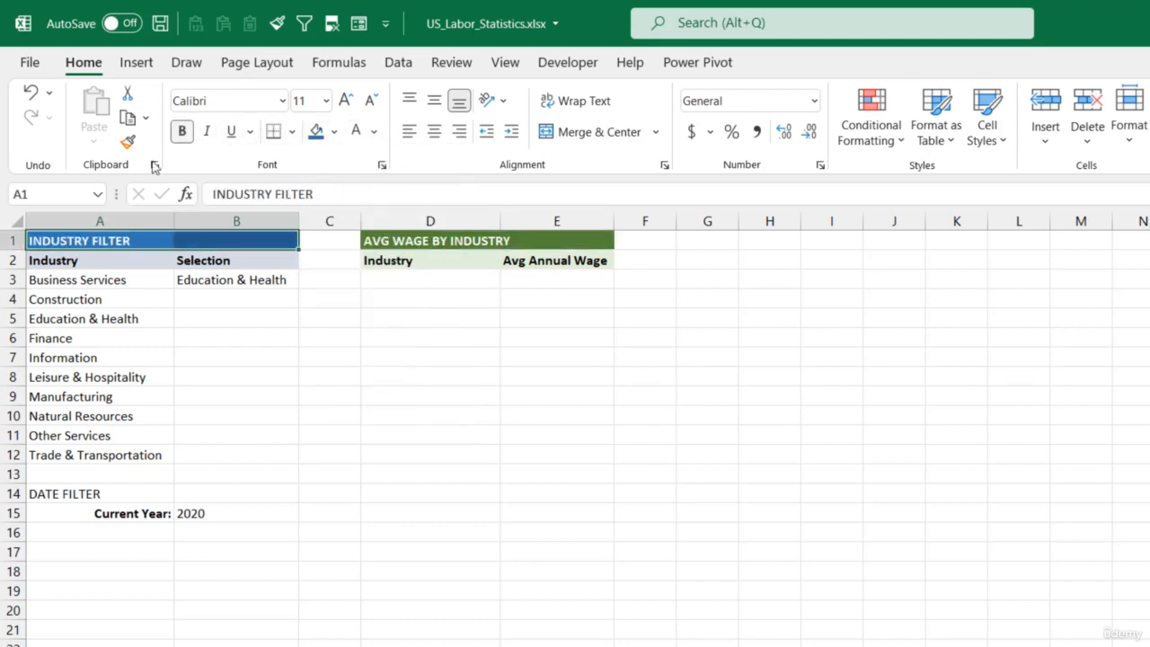
Step: Change the fill of the Industry and Selection headers in A2:B2 to light blue
left_click_drag(108, 259, 235, 260)
left_click(334, 133)
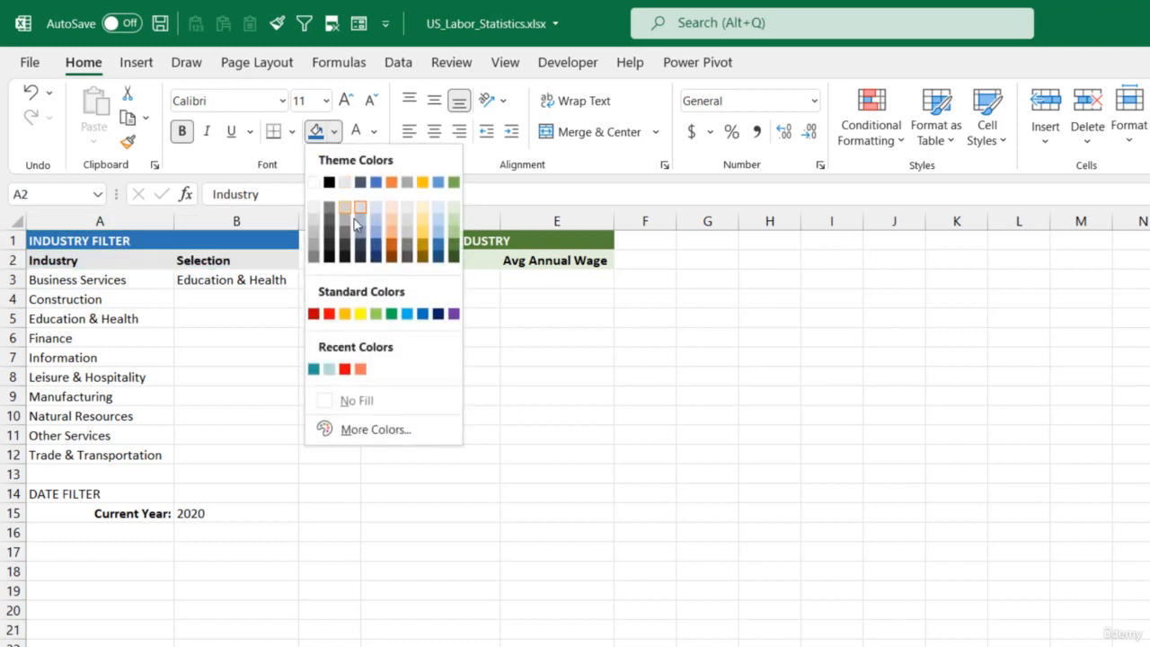
left_click(430, 207)
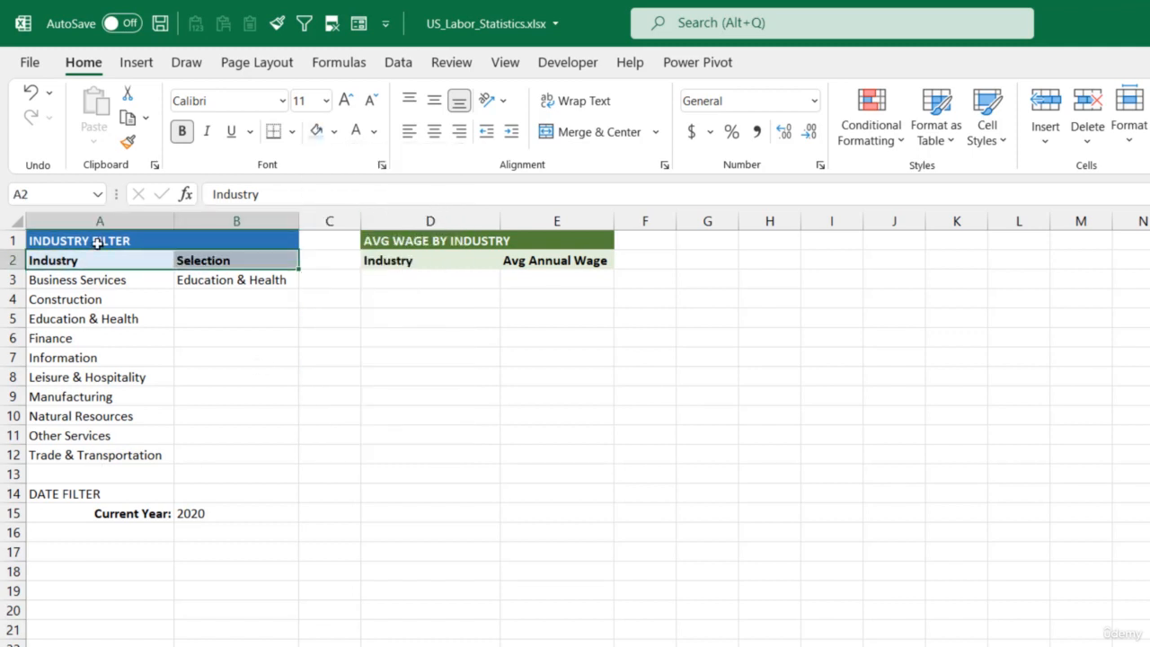
Step: Copy the formatting of the INDUSTRY FILTER title cells A1:B1 onto the DATE FILTER title cells A14:B14
left_click_drag(94, 241, 200, 239)
left_click(135, 146)
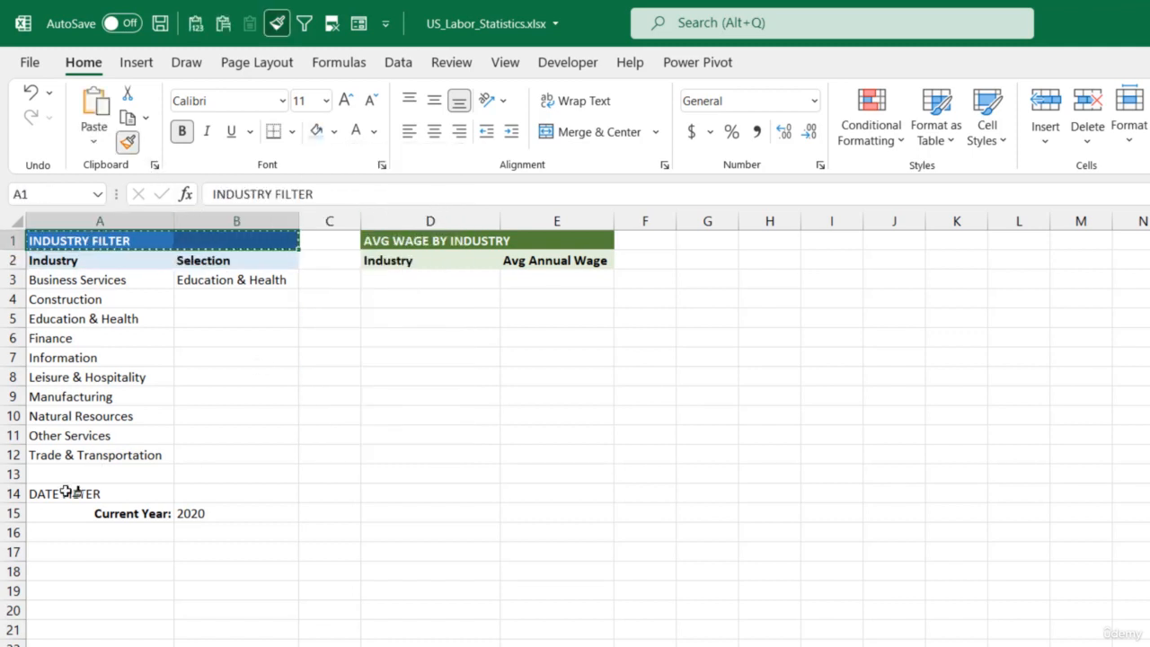
left_click(72, 491)
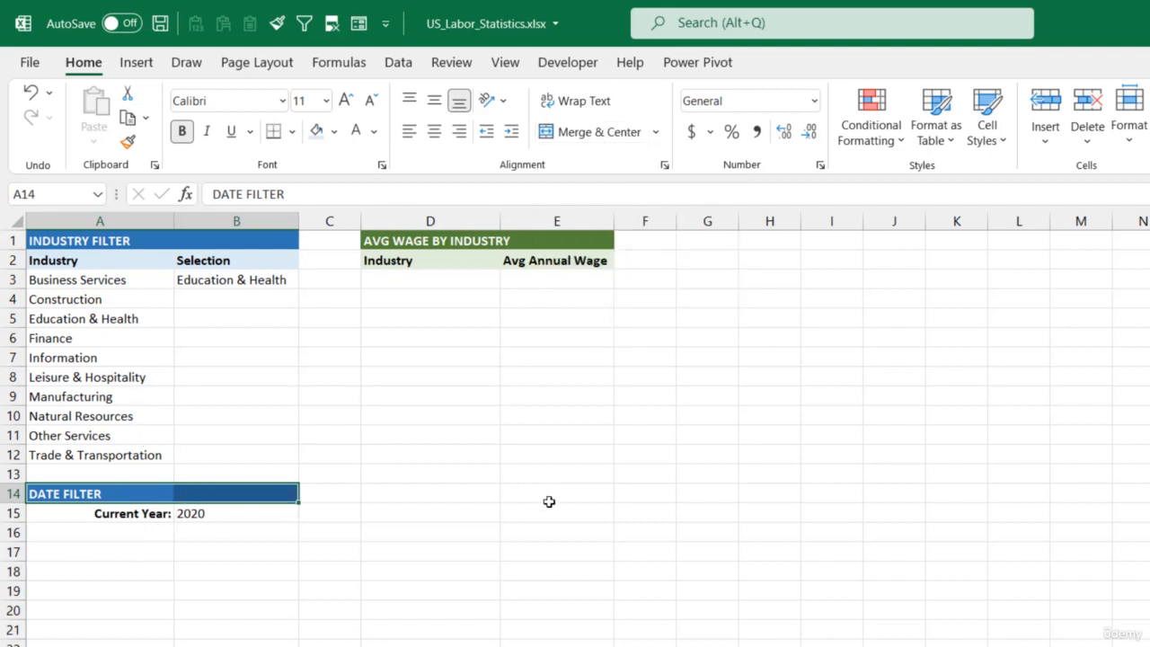
Step: Set the horizontal alignment of the DATE FILTER title in A14:B14 to Center Across Selection
key("ctrl+1")
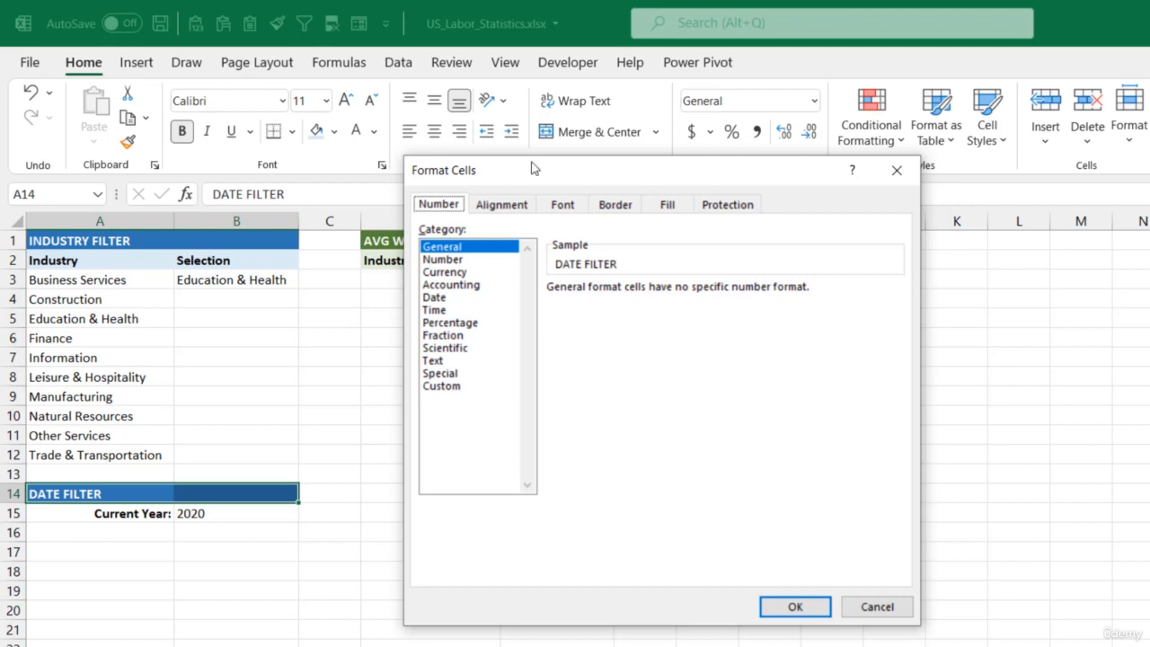
left_click(513, 207)
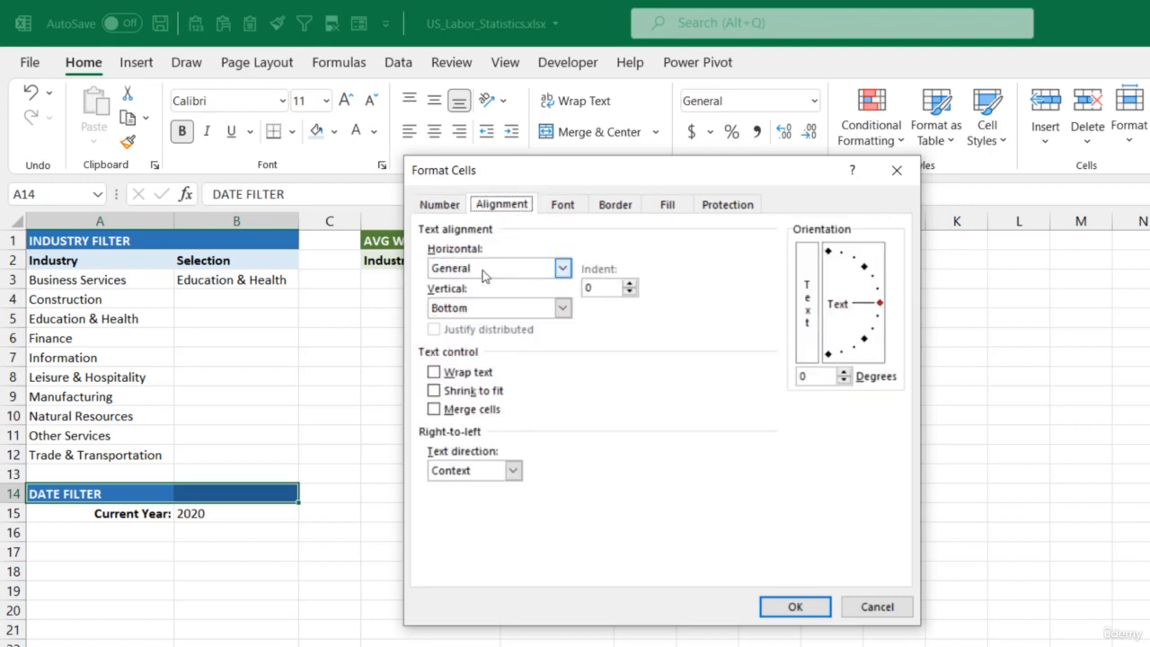
left_click(561, 269)
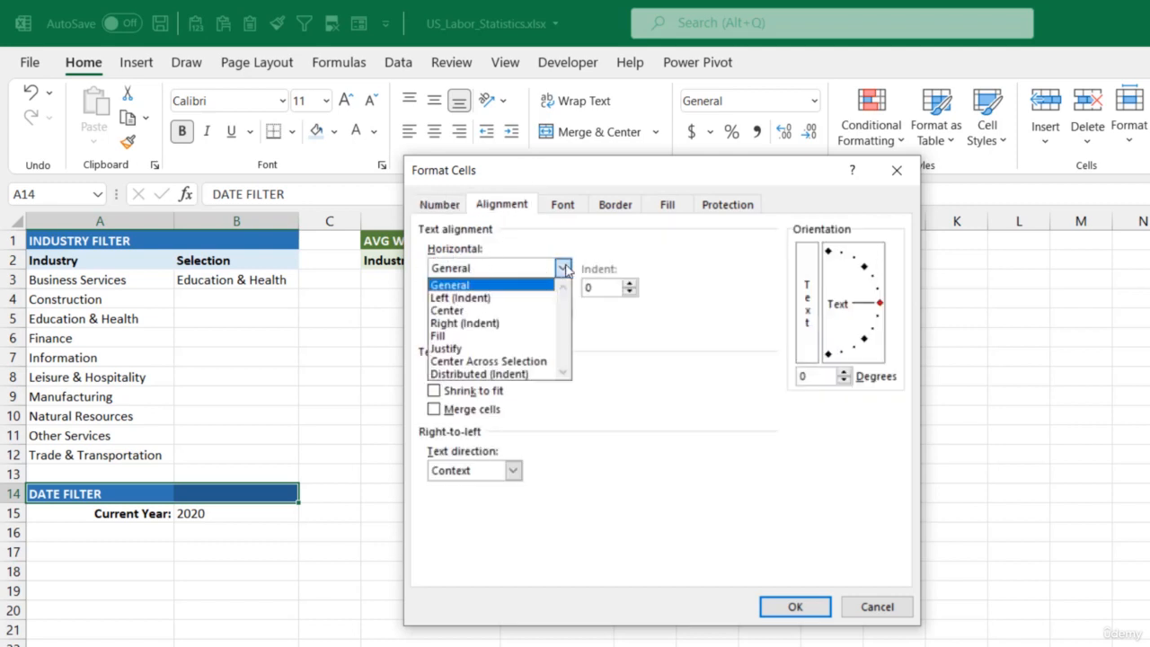
left_click(534, 361)
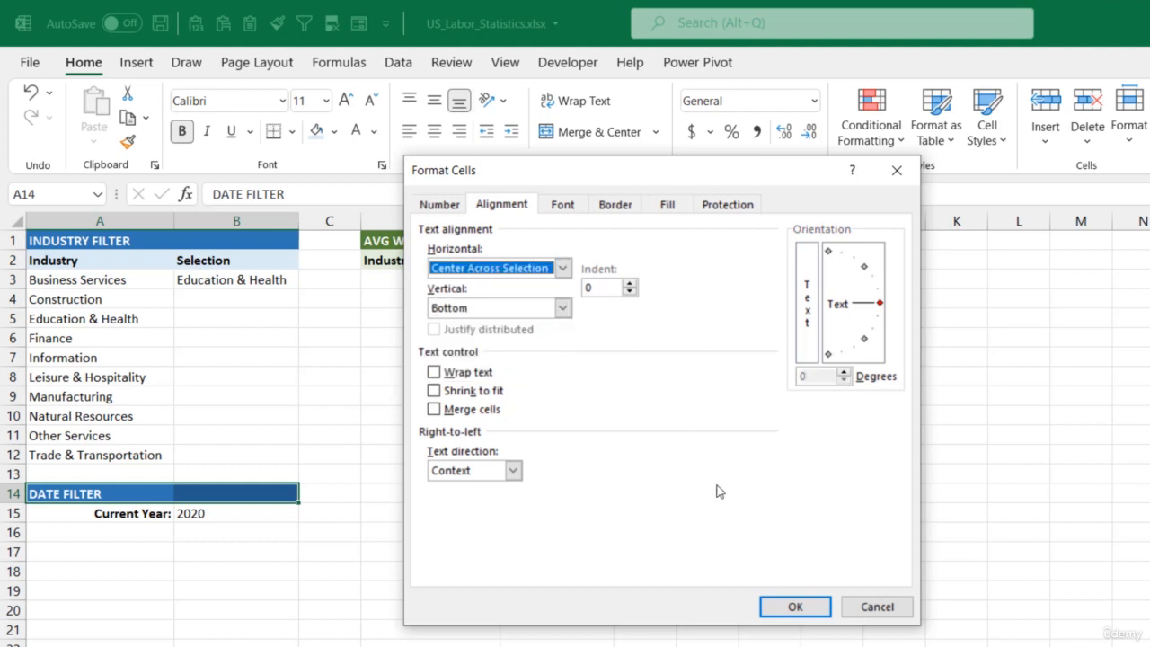
left_click(796, 606)
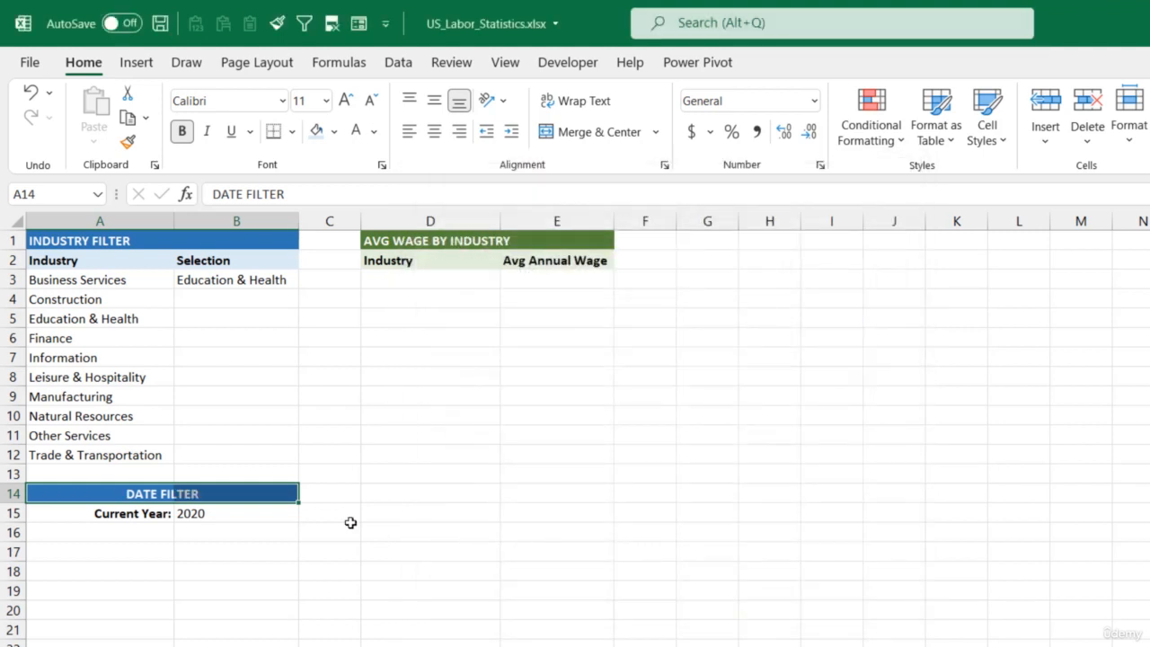
Step: Check whether A14 and B14 under the DATE FILTER title can still be selected as separate cells
left_click(233, 496)
left_click(116, 489)
left_click(211, 495)
left_click(123, 494)
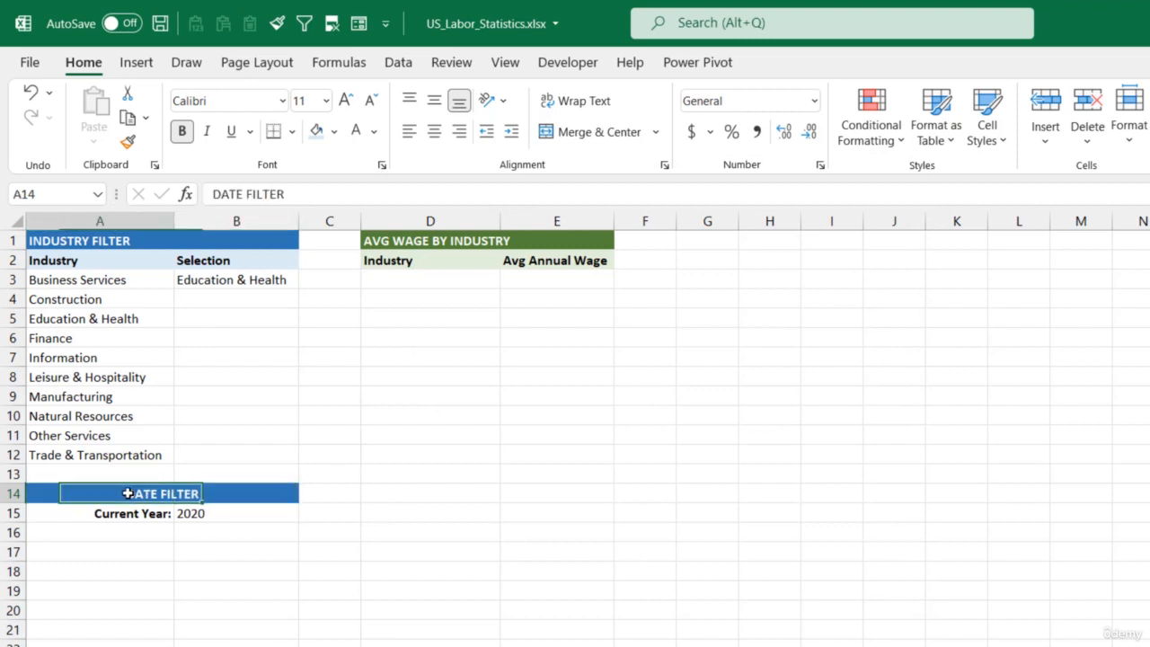
left_click(188, 493)
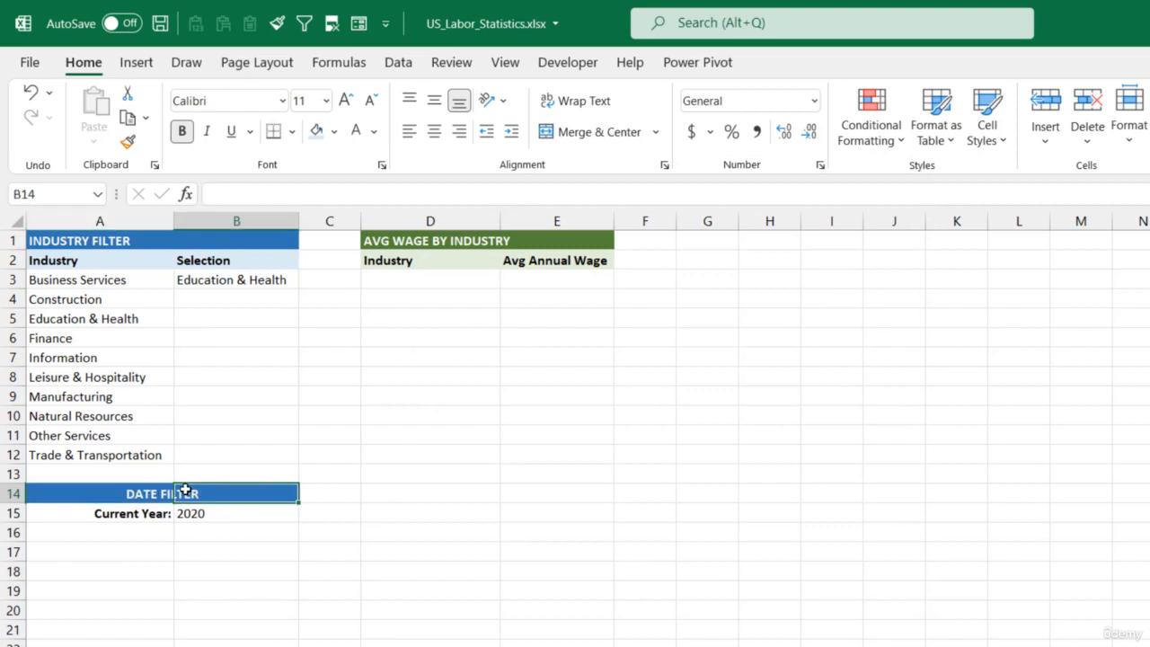
left_click(101, 490)
Step: Set the horizontal alignment of the INDUSTRY FILTER title in A1:B1 to Center Across Selection
left_click_drag(144, 241, 210, 239)
key("ctrl+1")
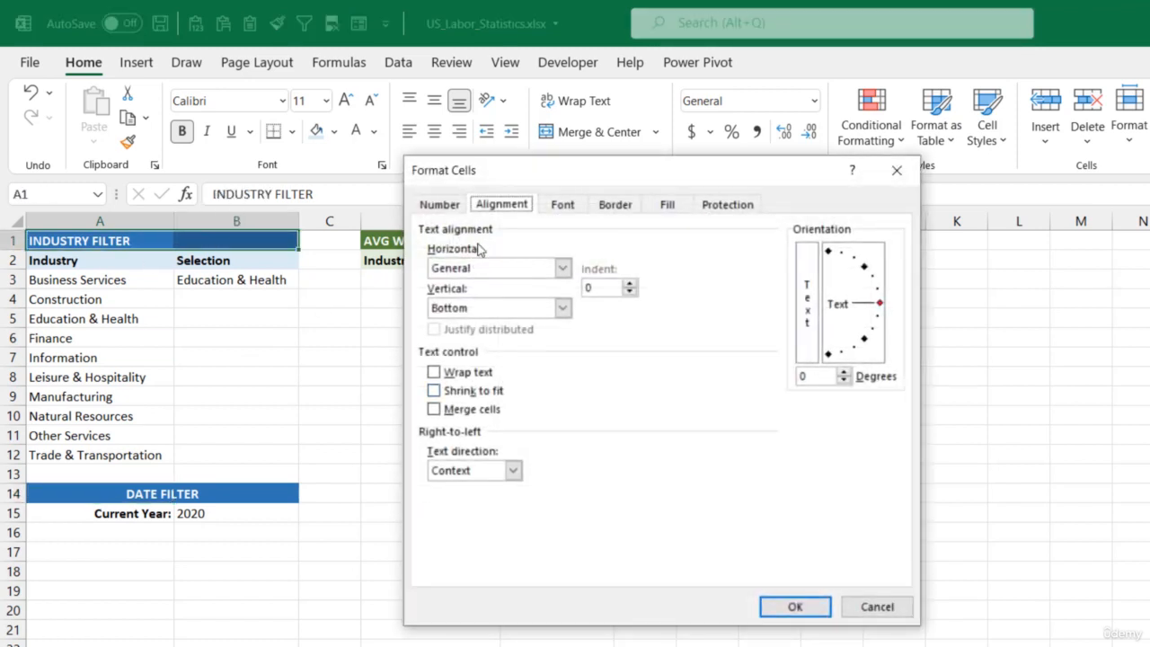
left_click(482, 267)
left_click(497, 361)
left_click(770, 602)
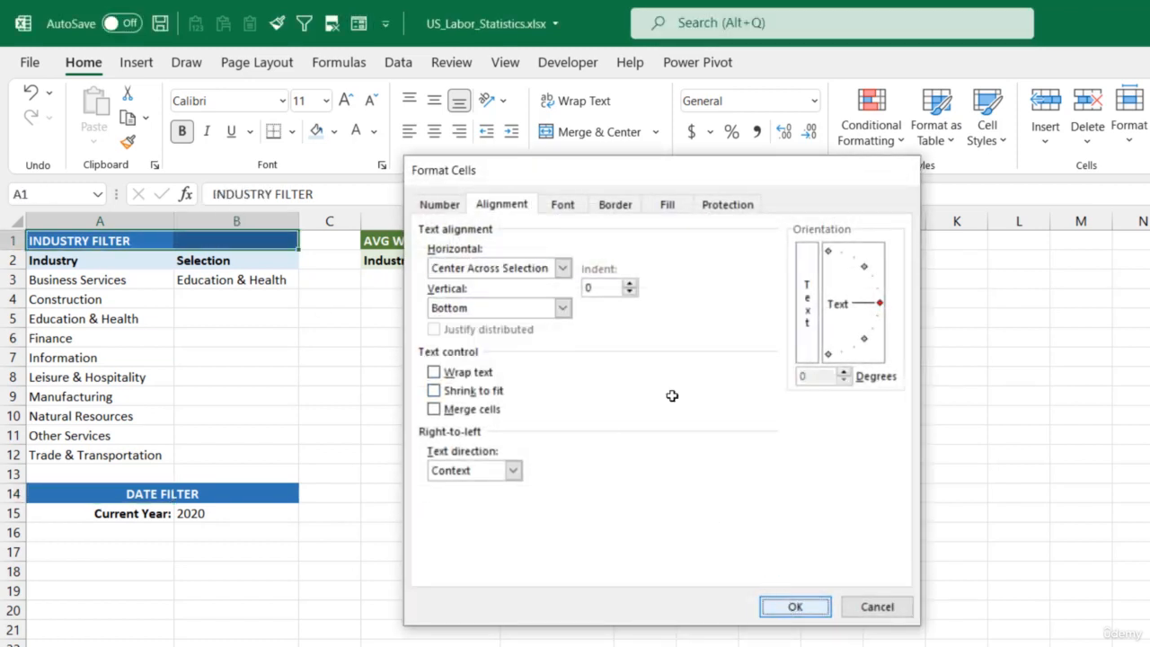
Step: Set the horizontal alignment of the AVG WAGE BY INDUSTRY title in D1:E1 to Center Across Selection
left_click_drag(401, 239, 519, 241)
key("ctrl+1")
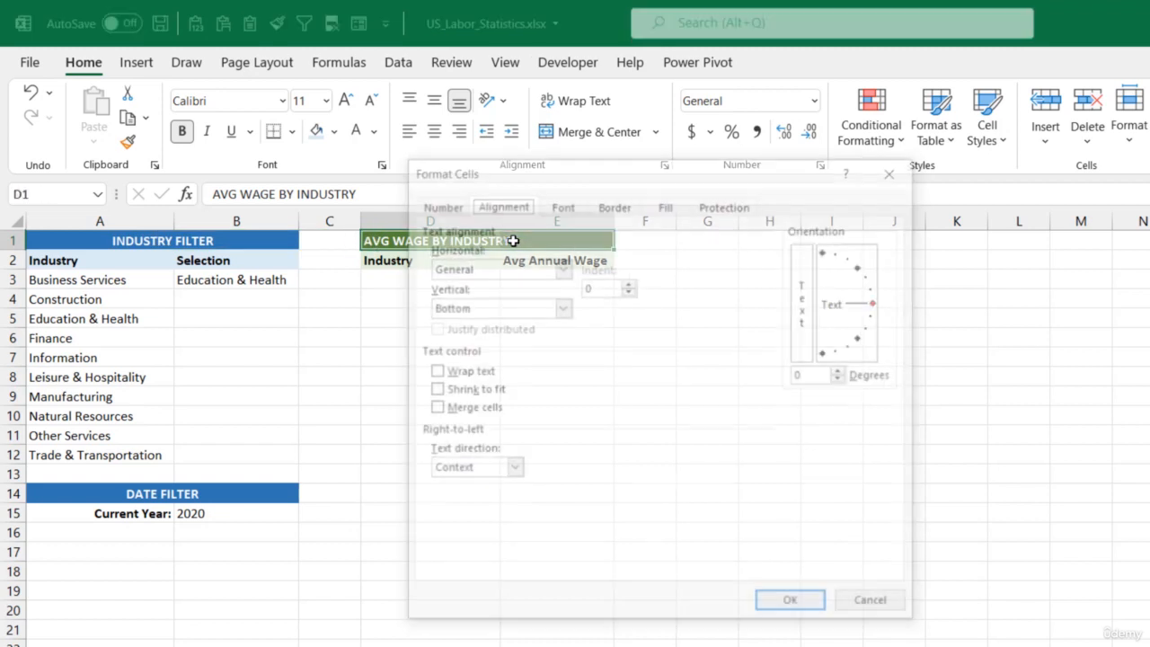
left_click(498, 267)
left_click(503, 361)
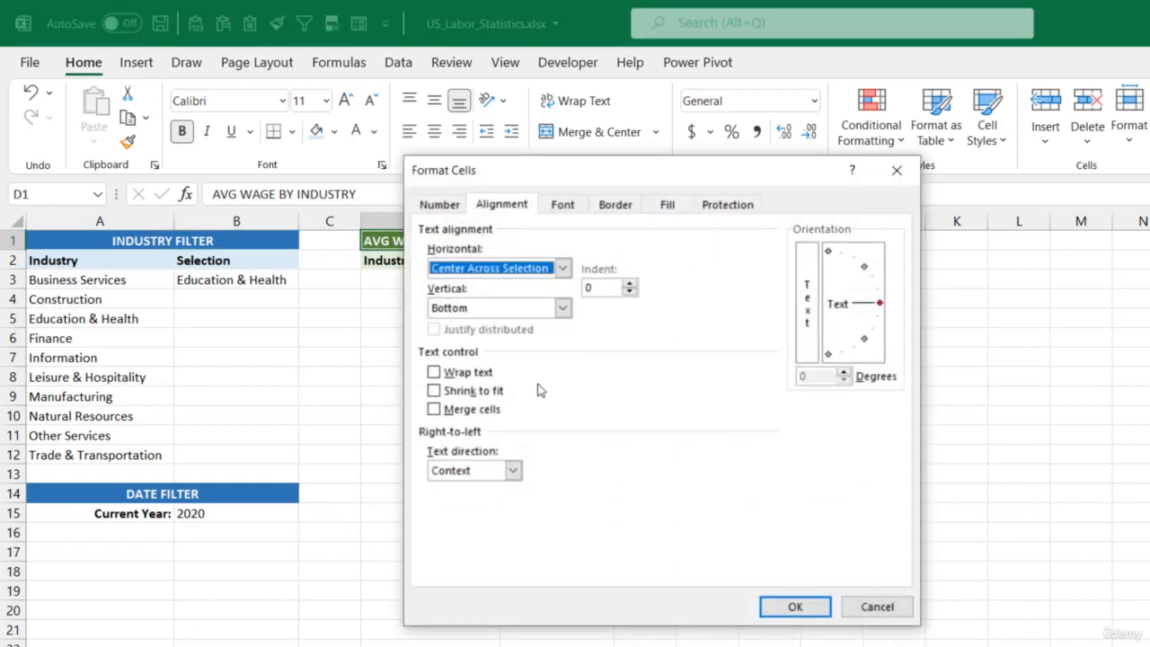
left_click(792, 607)
left_click(771, 593)
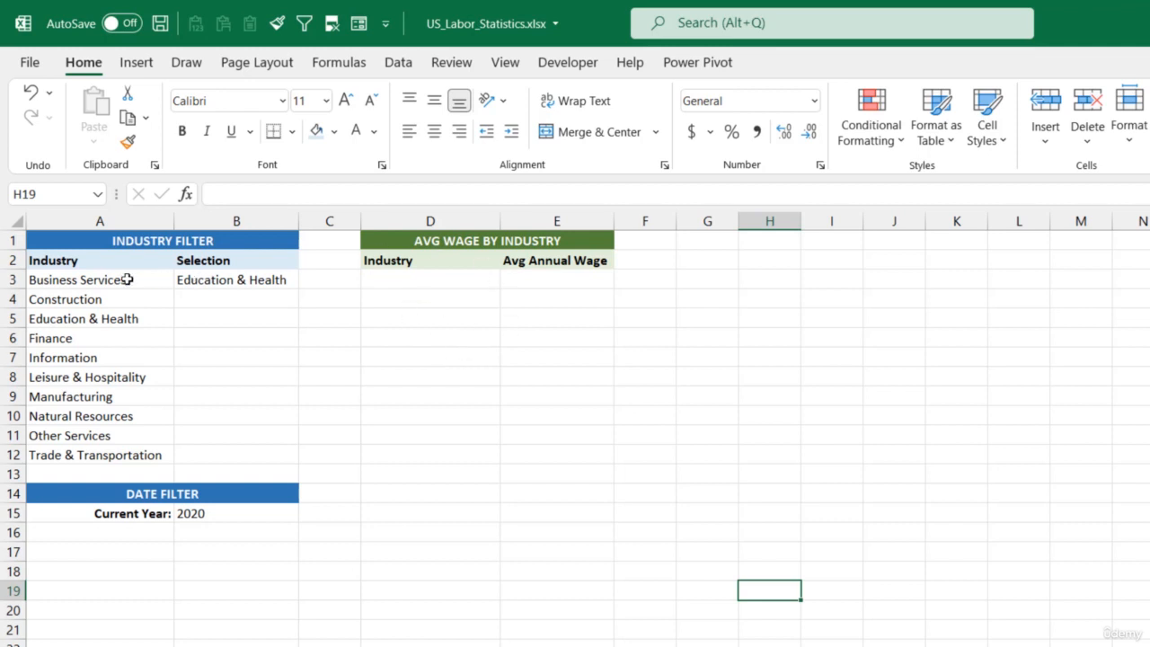
Step: Copy the industry list from A3:A12 into D3:D12 and select cell E3
left_click_drag(123, 279, 111, 452)
key("ctrl+c")
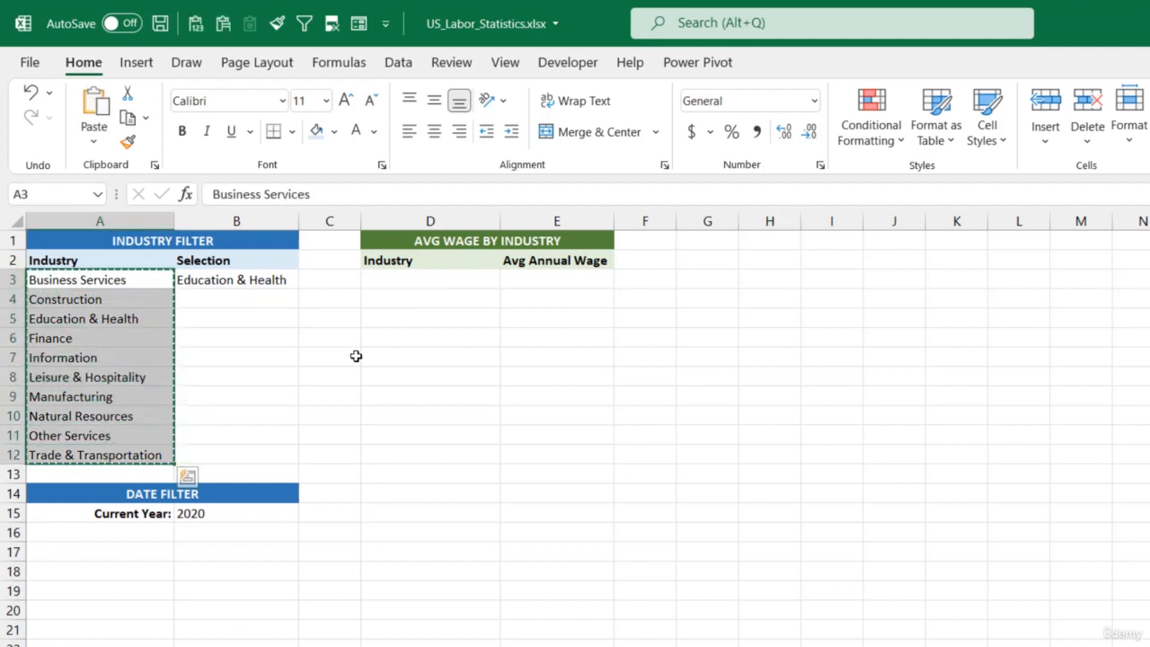
left_click(437, 279)
key("ctrl+v")
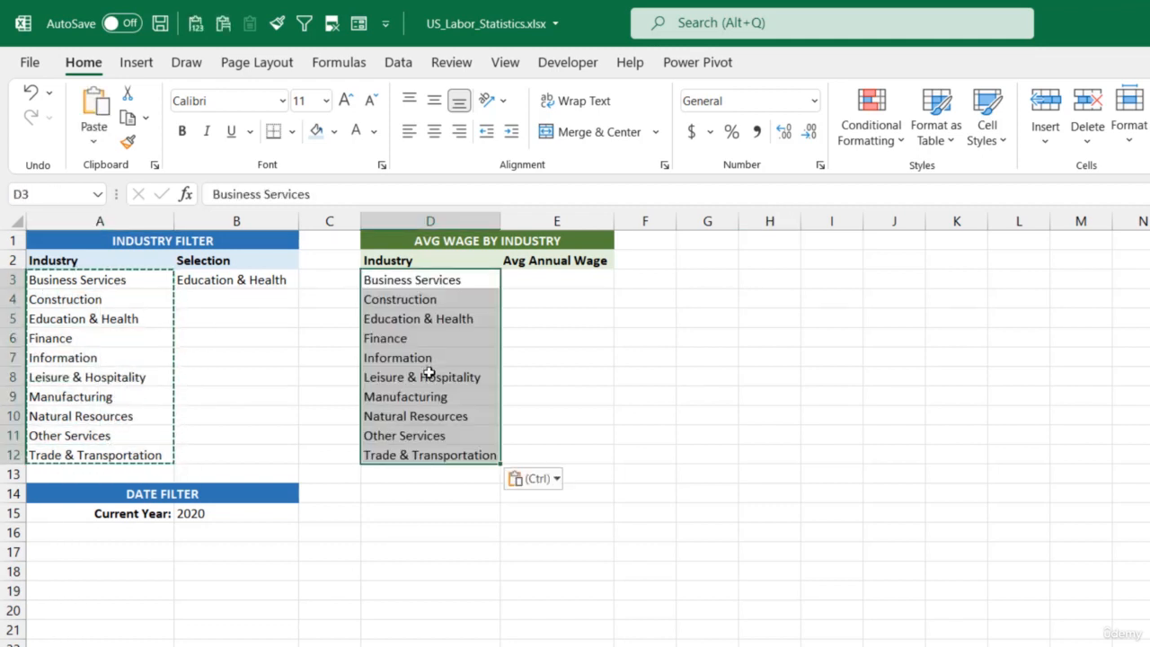
left_click(560, 277)
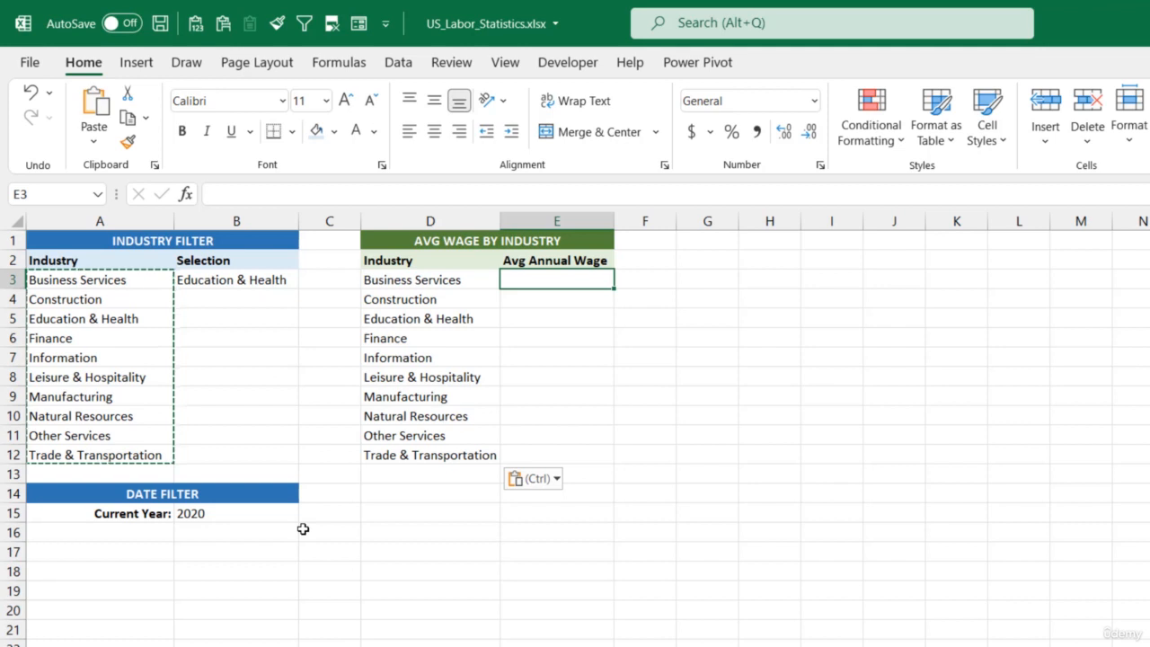
key("Escape")
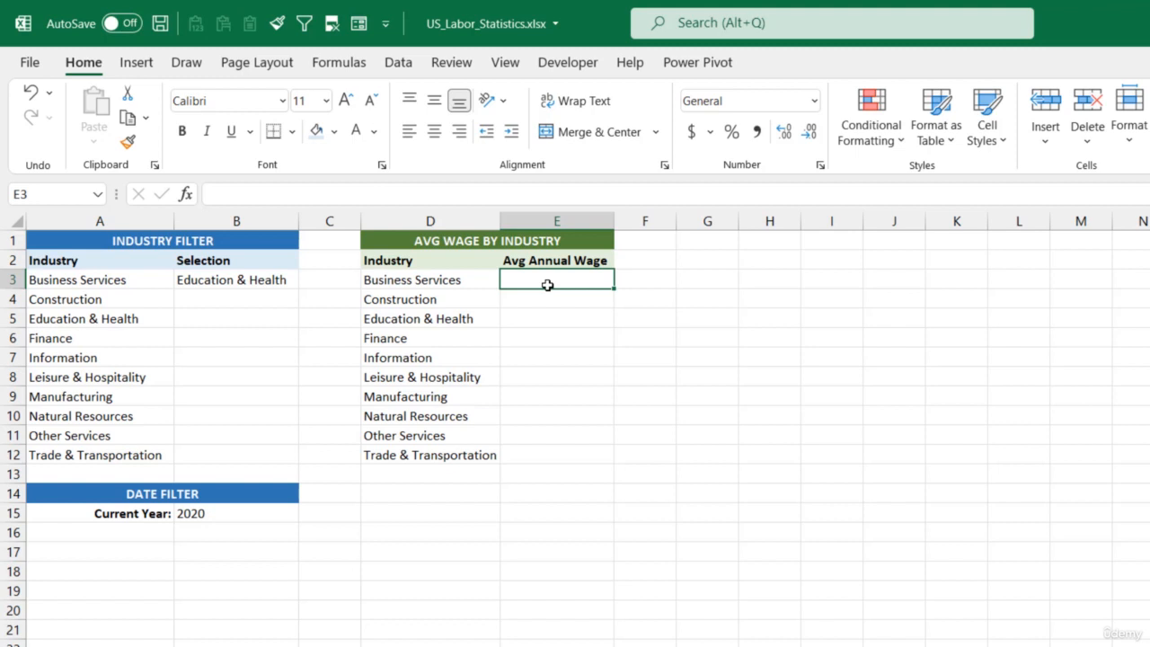
Step: Start an AVERAGEIFS formula in E3 with the Avg Annual Wage column Data!F:F as the average range
type("=AVERAGIFS")
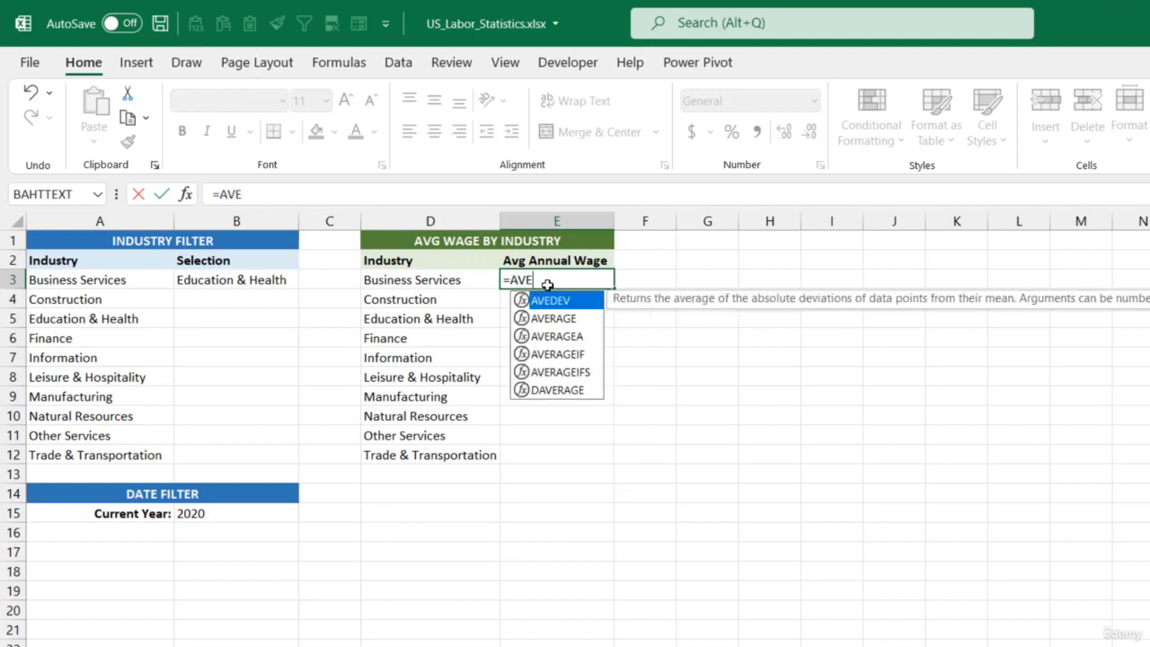
key("BackSpace")
key("BackSpace")
key("BackSpace")
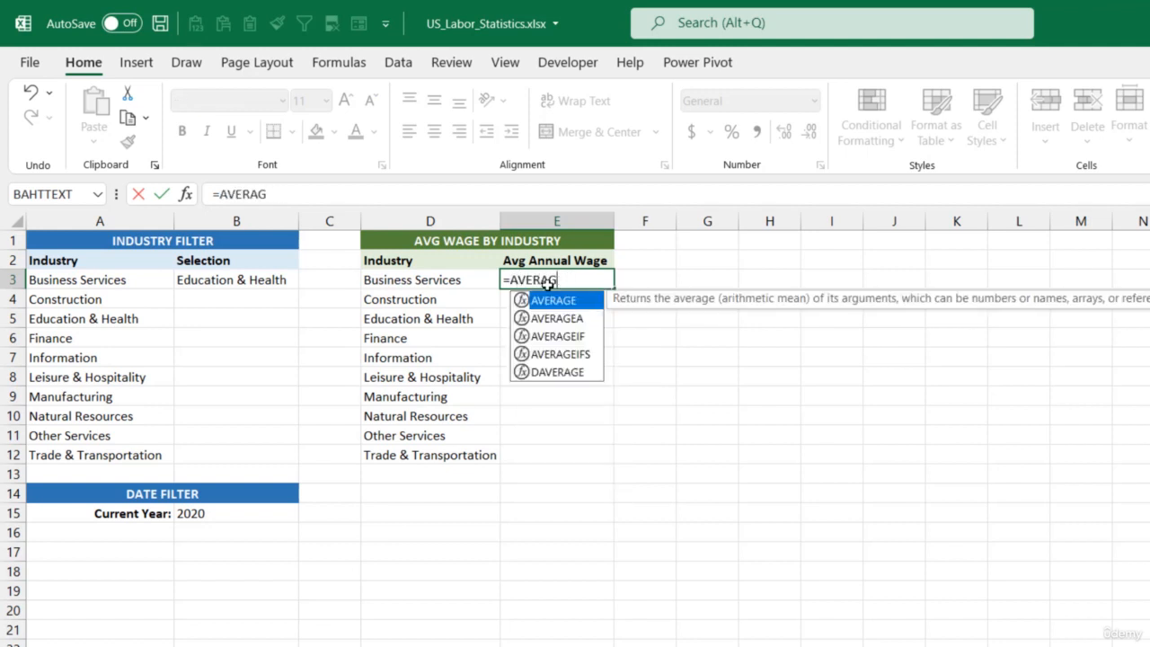
type("EIFS(")
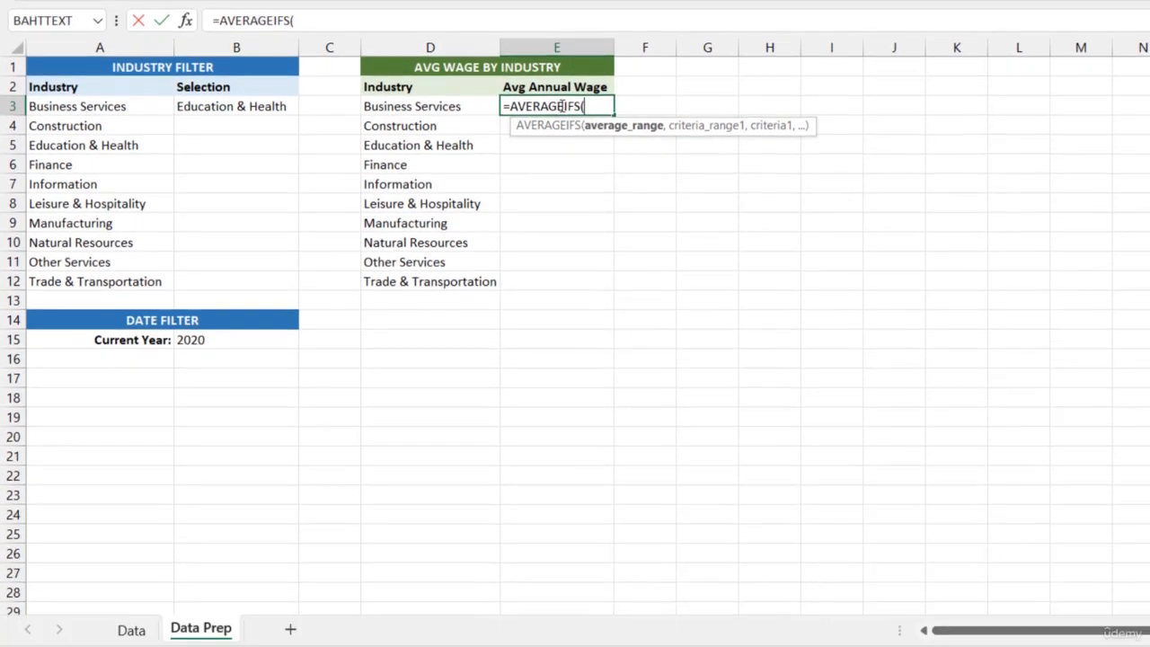
left_click(131, 627)
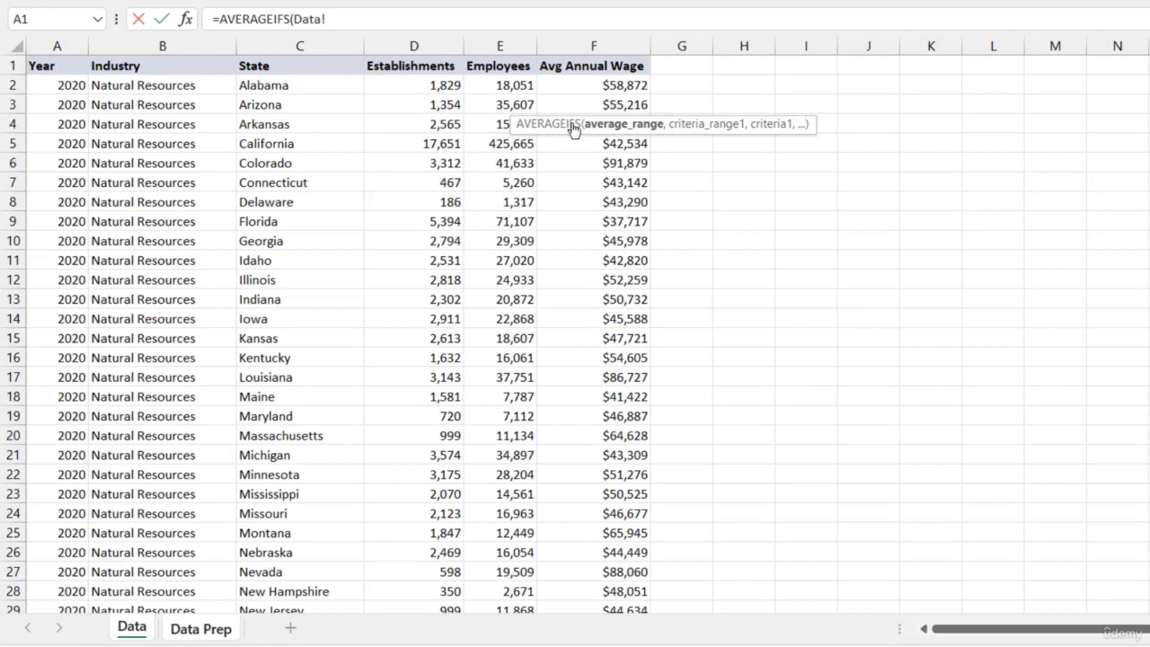
left_click(611, 43)
type(",")
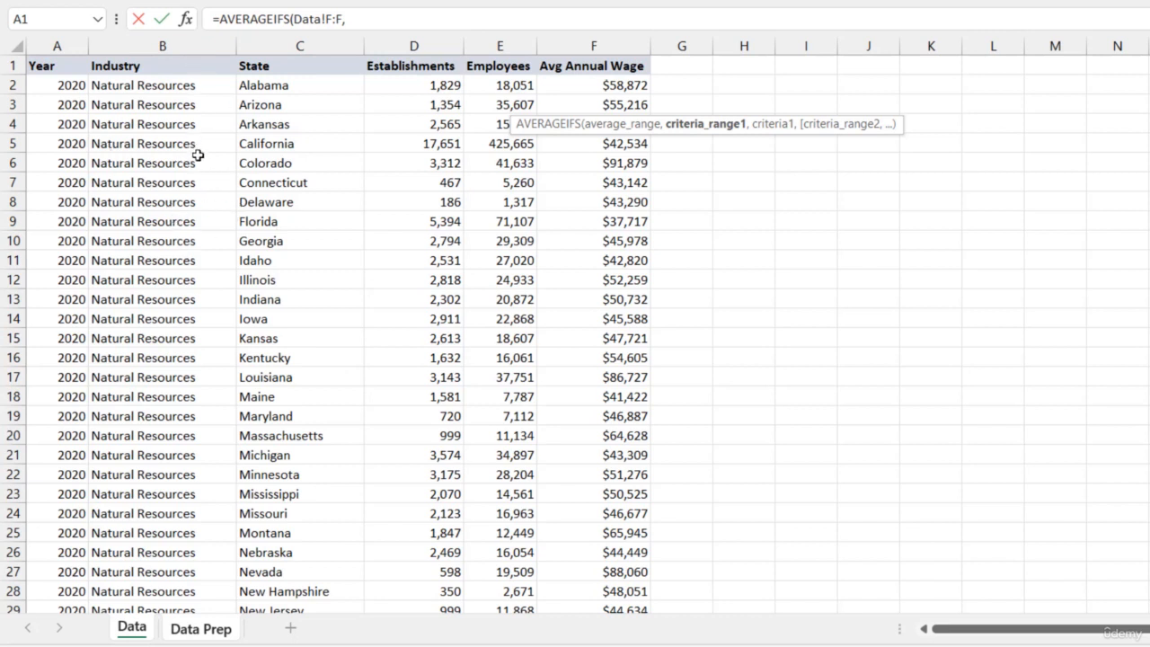
Step: Add the first condition to the formula, matching the Industry column Data!B:B to 'Data Prep'!D3
left_click(180, 45)
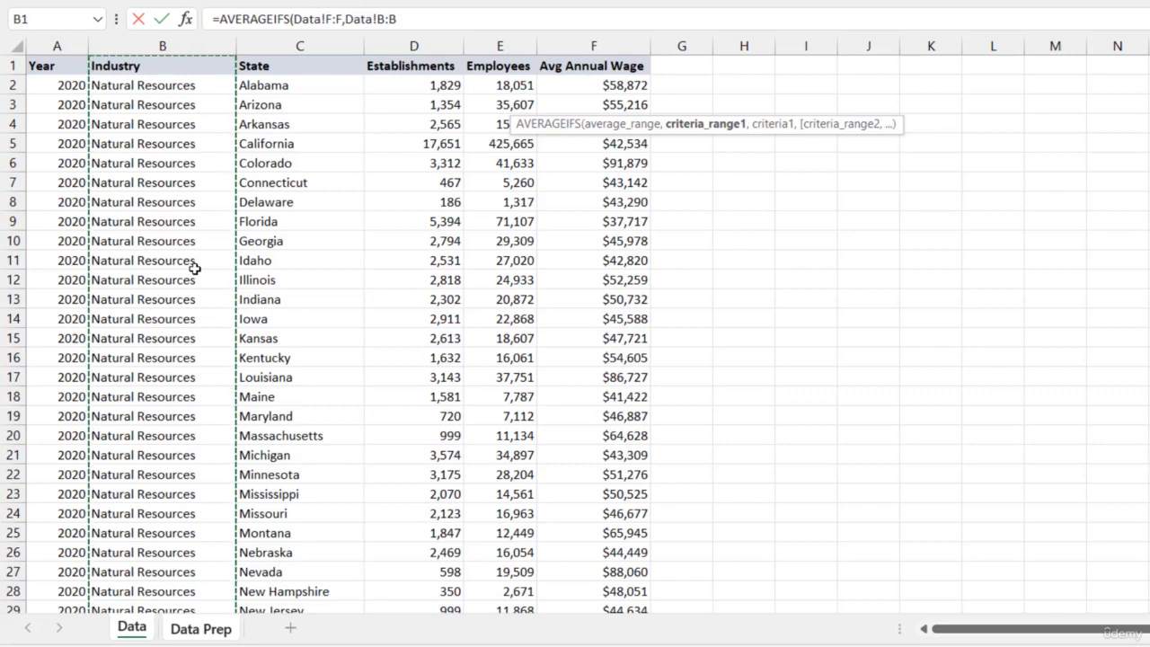
type(",")
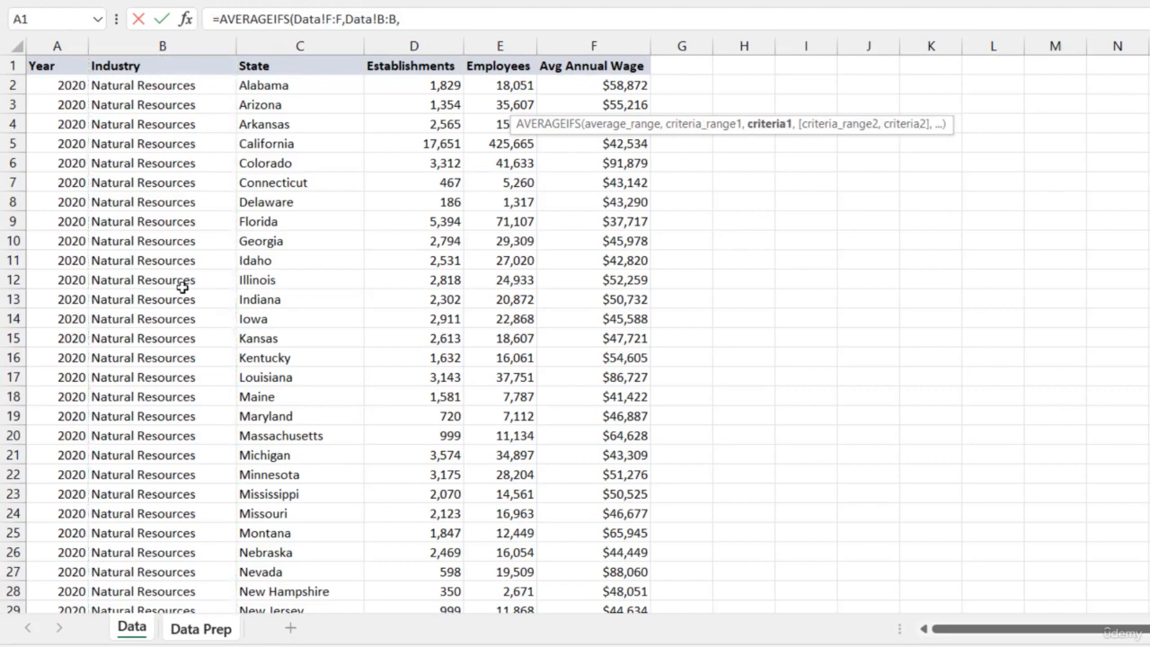
left_click(201, 630)
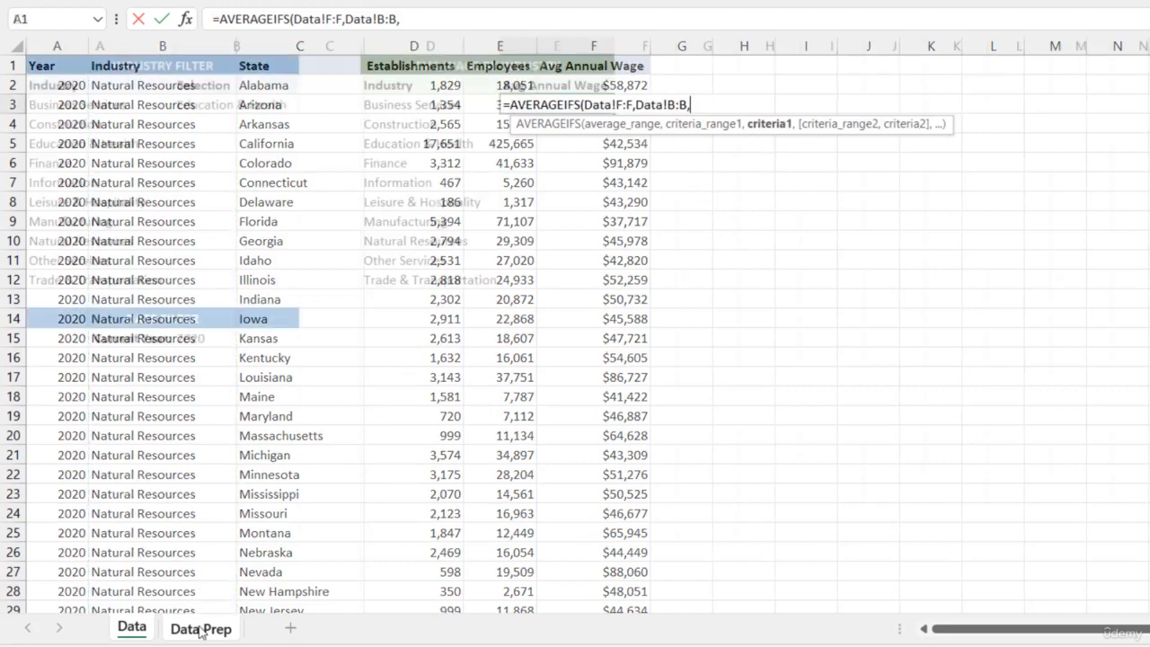
left_click(436, 109)
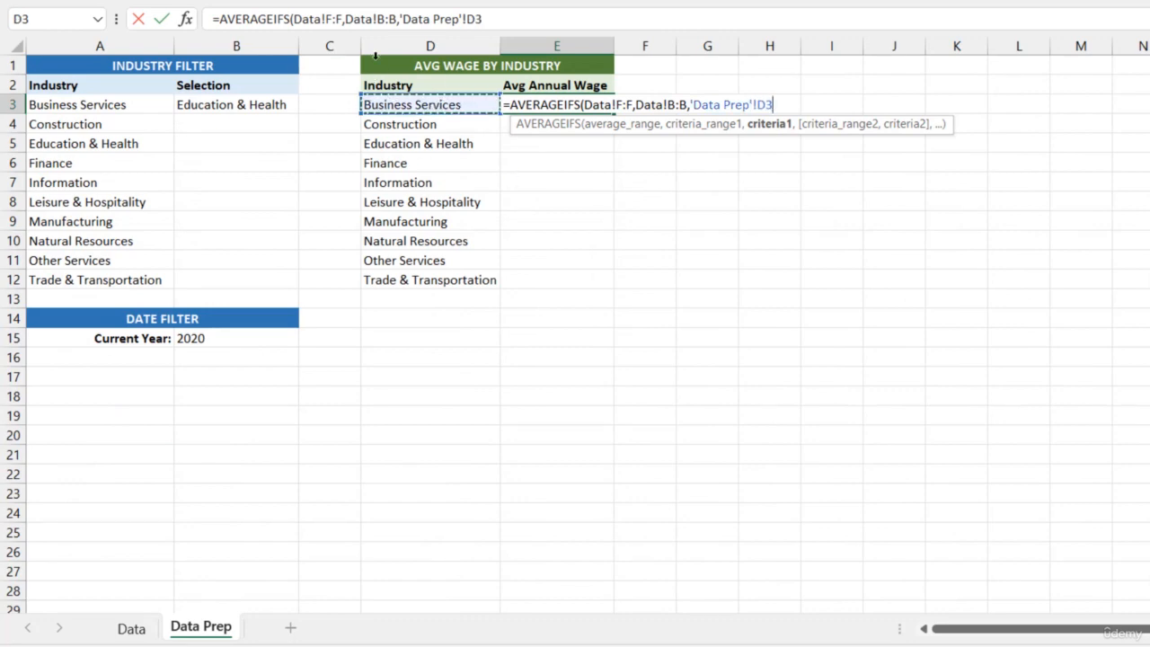
type(",")
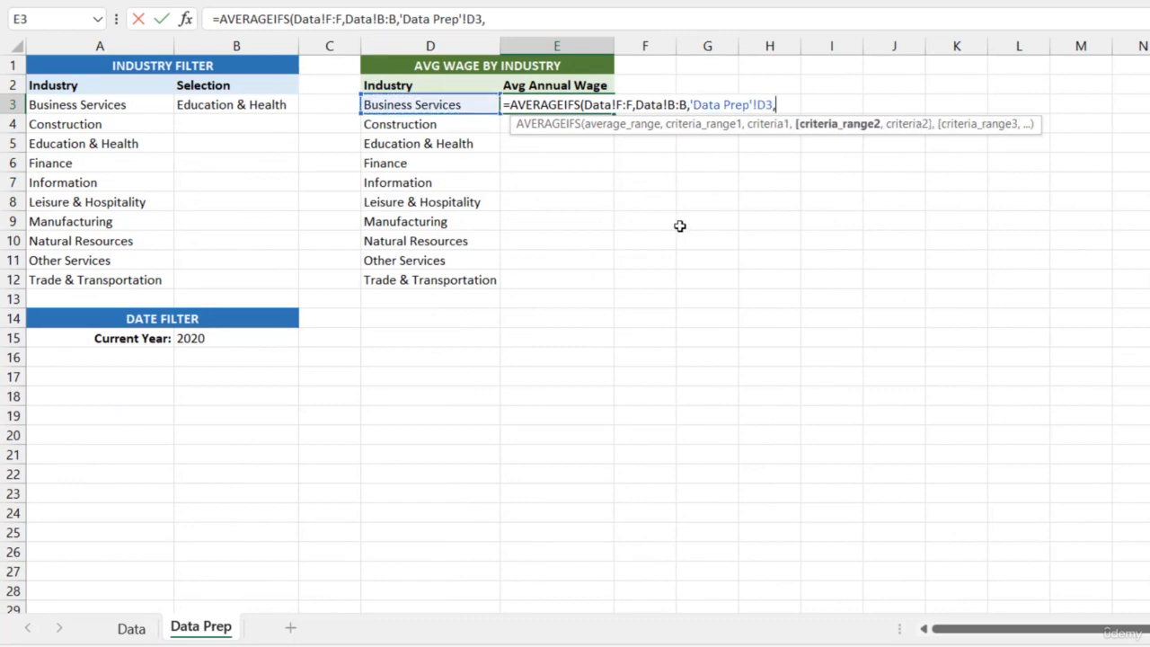
Step: Add the second condition, matching the Year column Data!A:A to the absolute reference 'Data Prep'!$B$15, and complete the formula
left_click(133, 629)
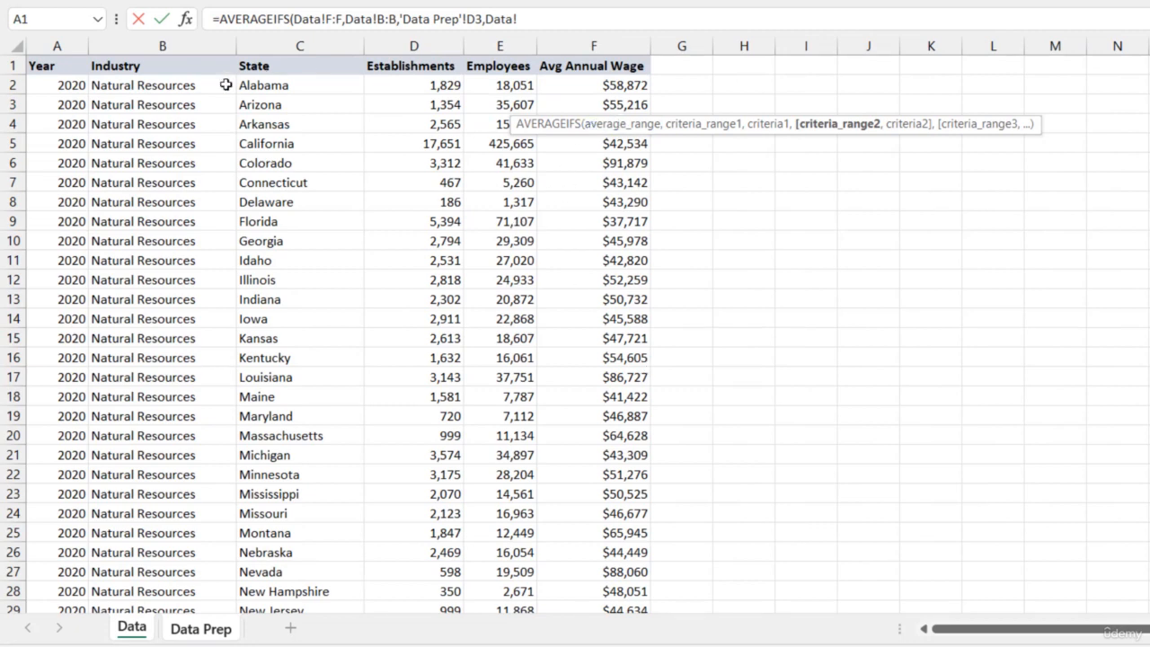
left_click(224, 635)
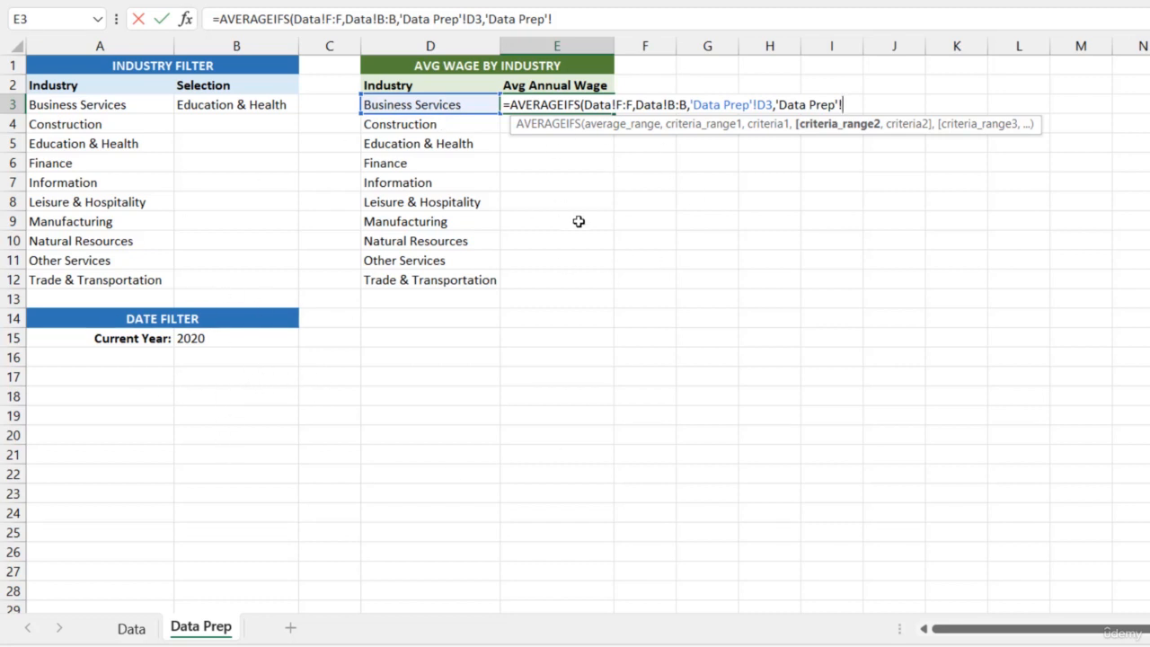
left_click(133, 628)
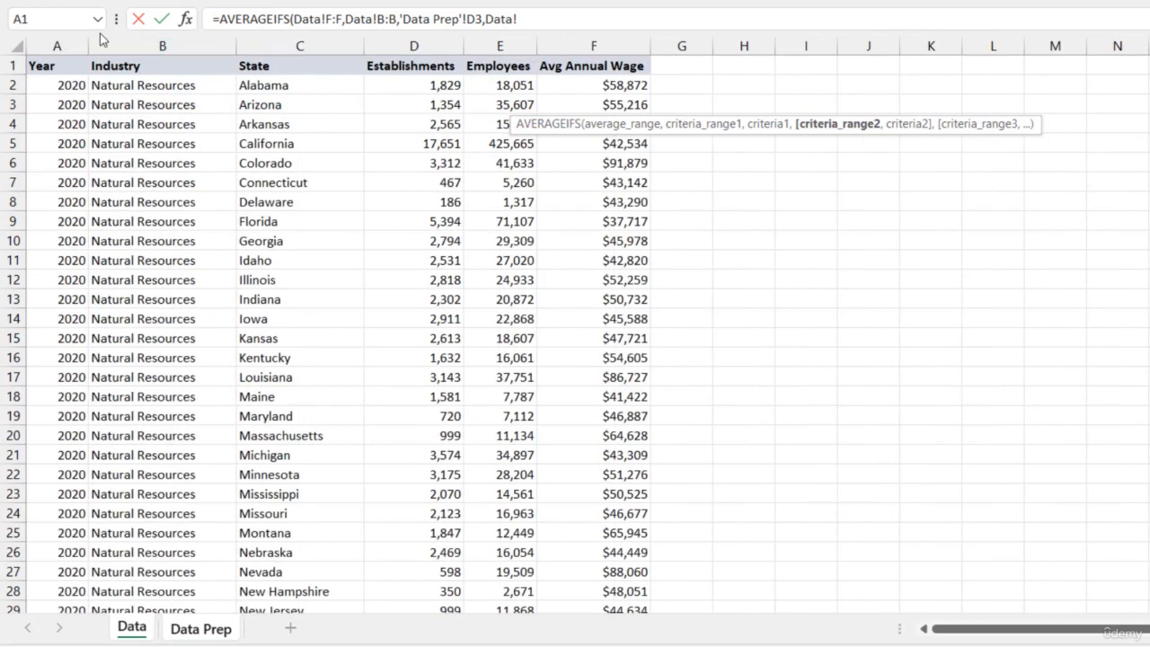
left_click(61, 42)
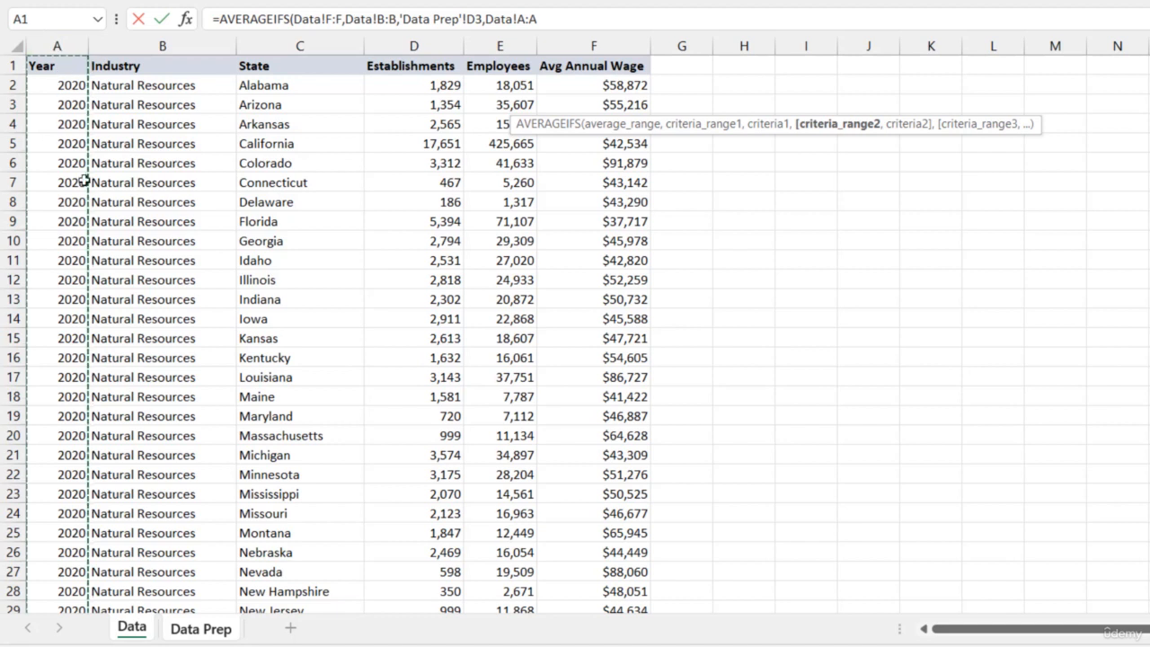
type(",")
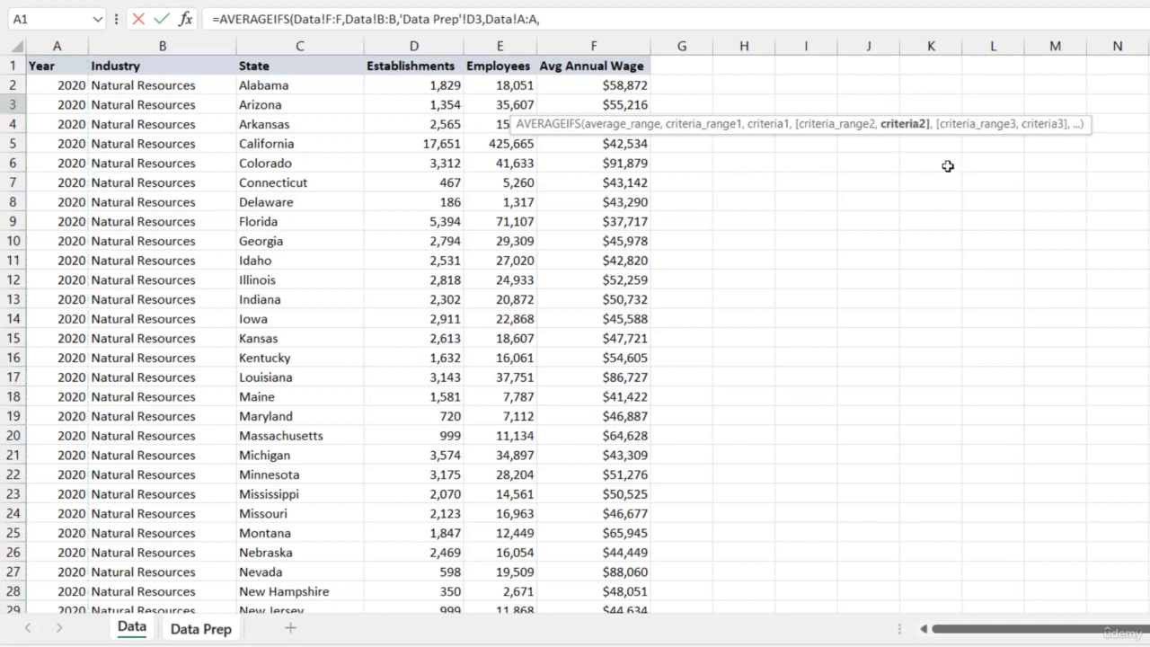
left_click(214, 635)
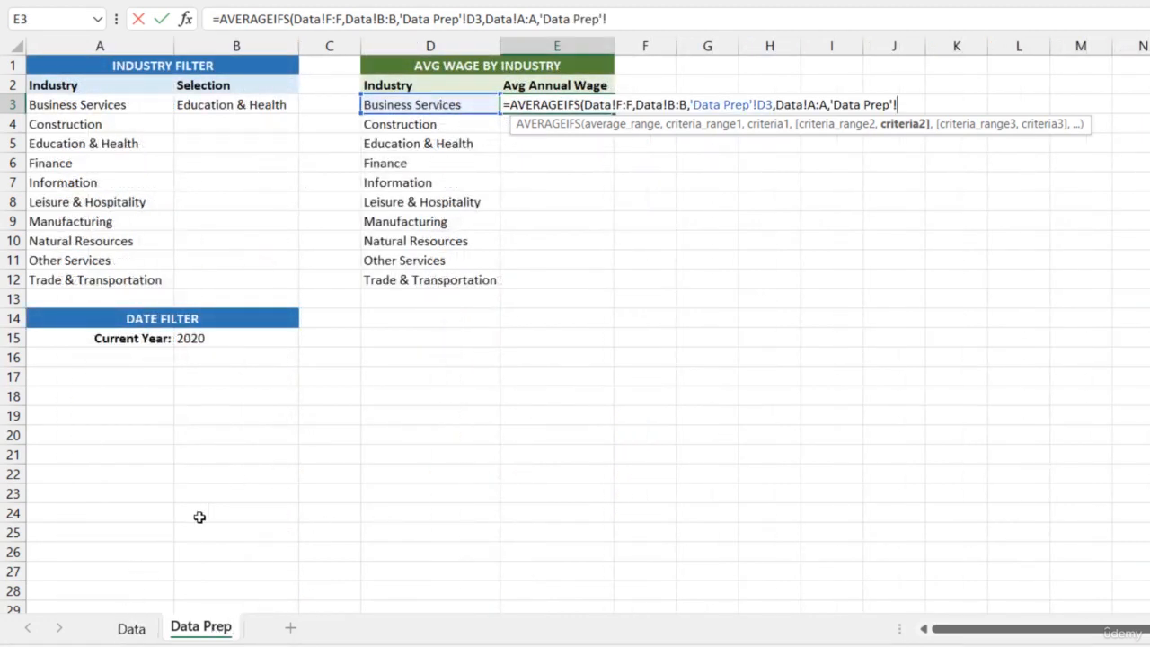
left_click(217, 339)
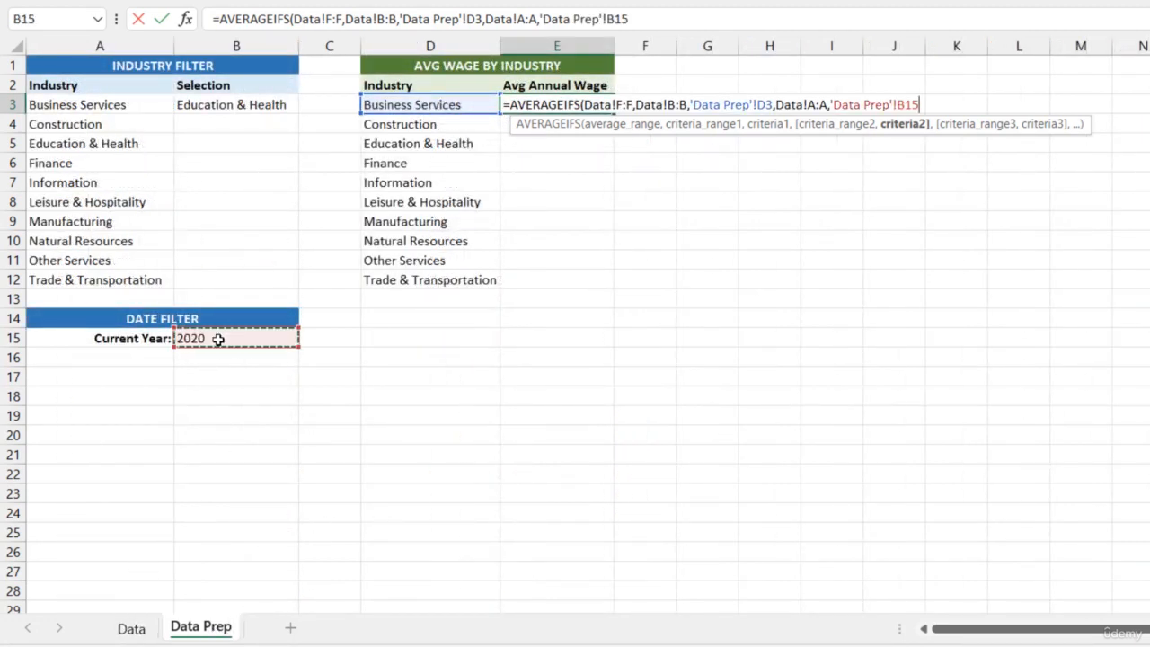
key("F4")
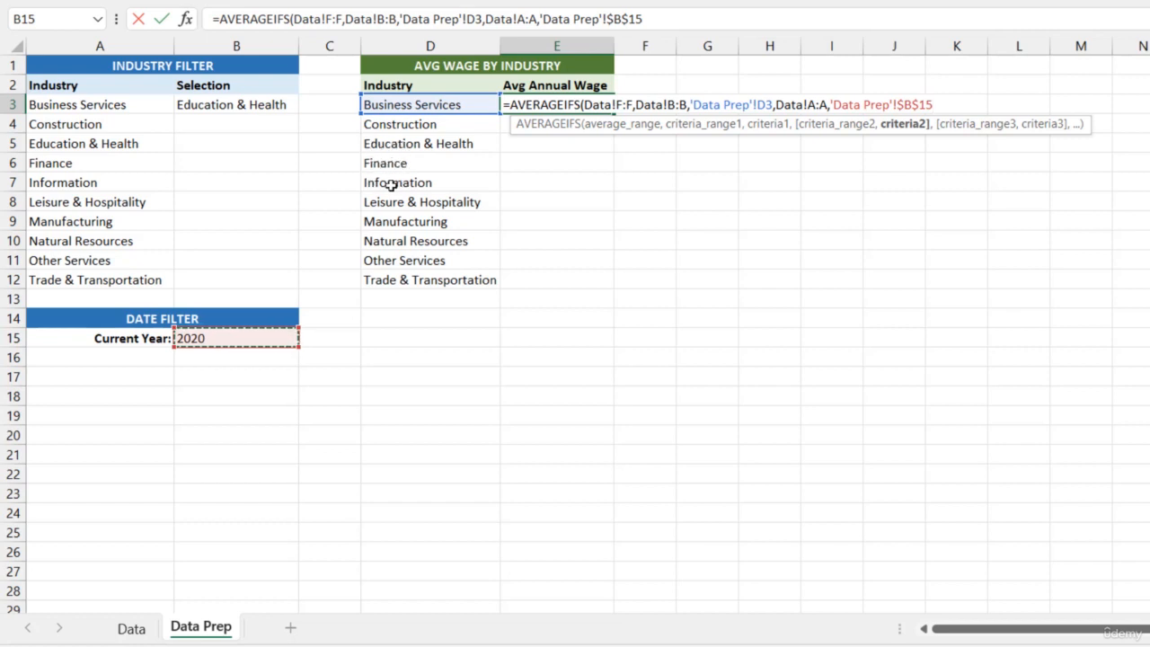
type(")")
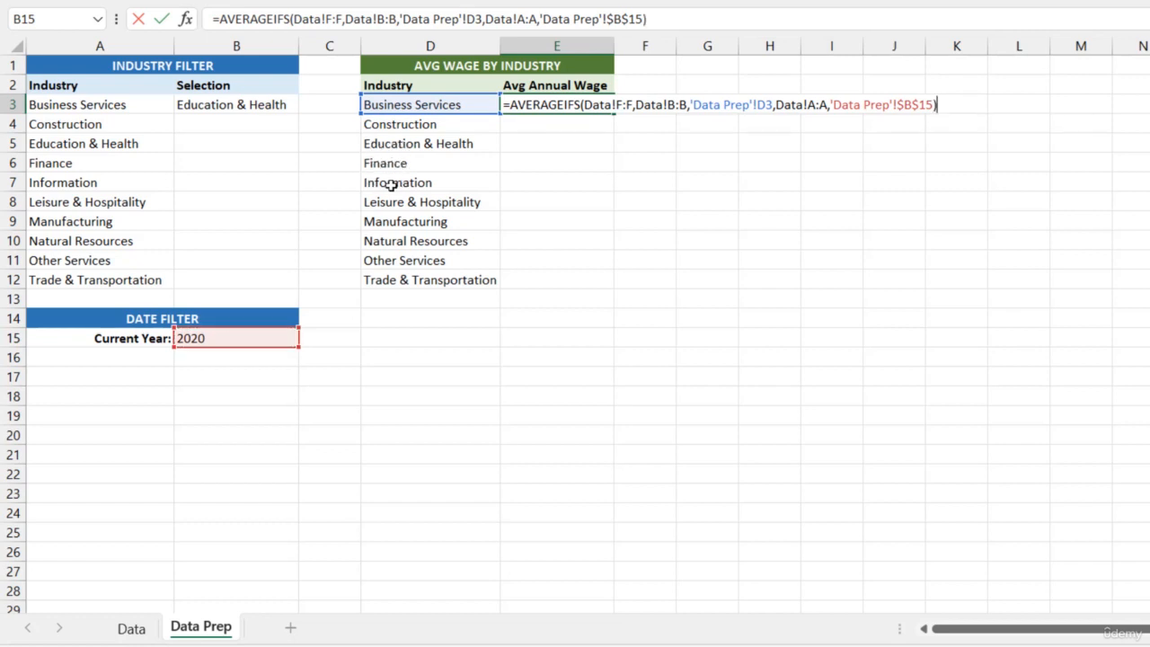
key("Return")
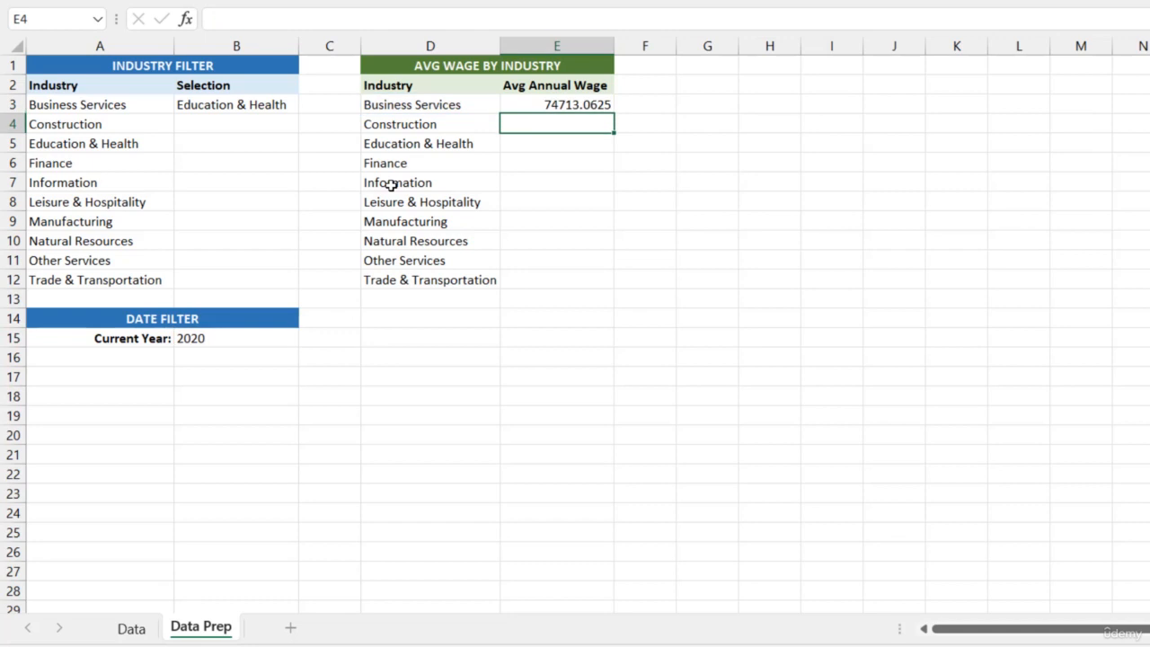
Step: Format the average wage in E3 as Currency with the $ symbol and 0 decimal places
left_click(582, 104)
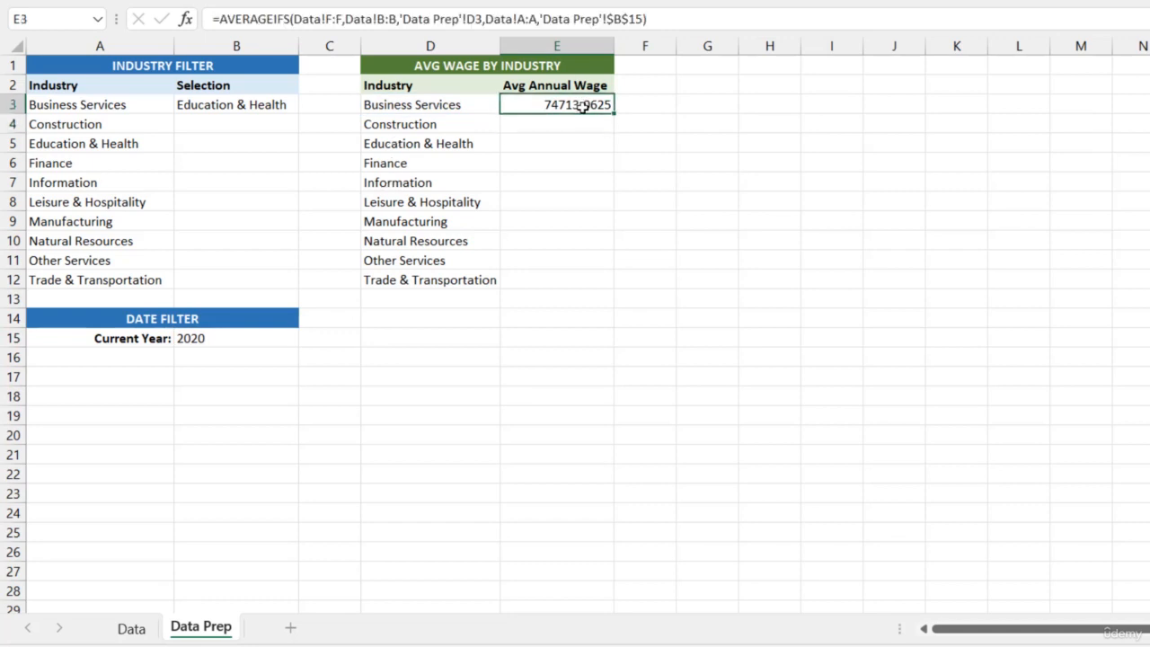
key("ctrl+1")
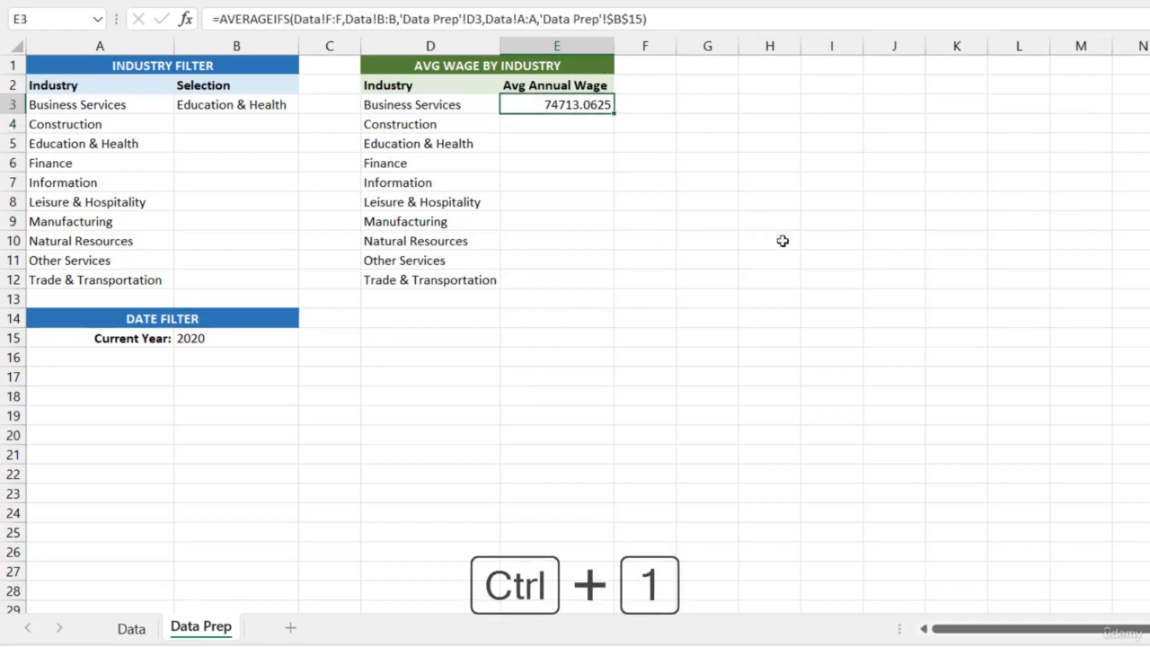
left_click(450, 30)
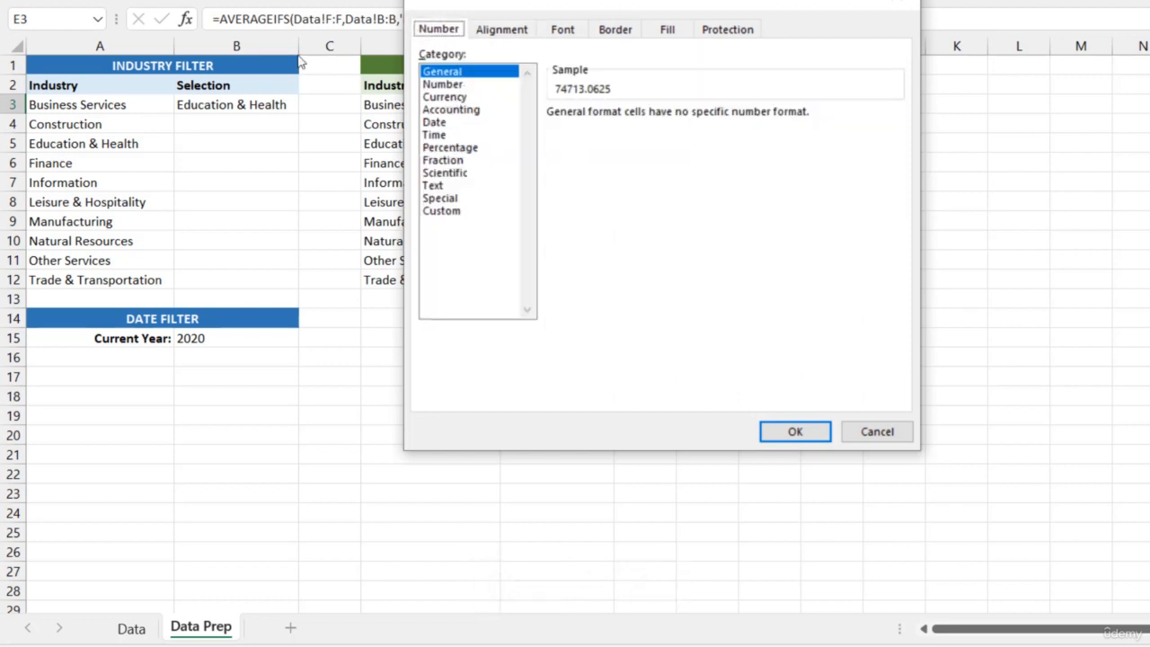
left_click(445, 97)
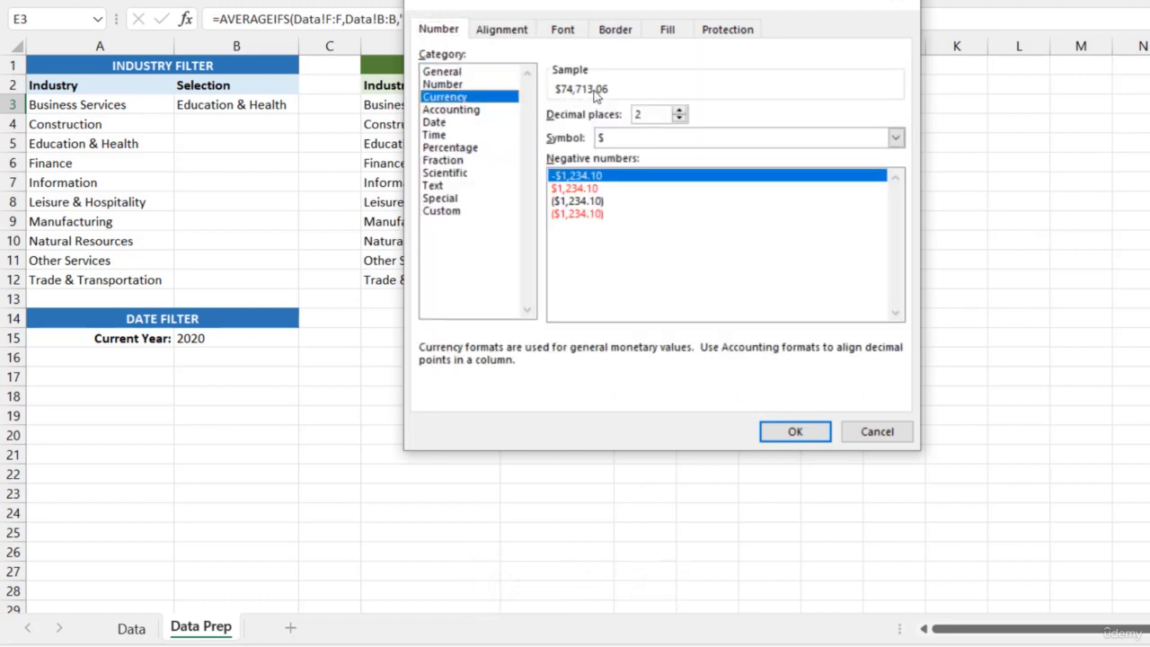
double_click(679, 118)
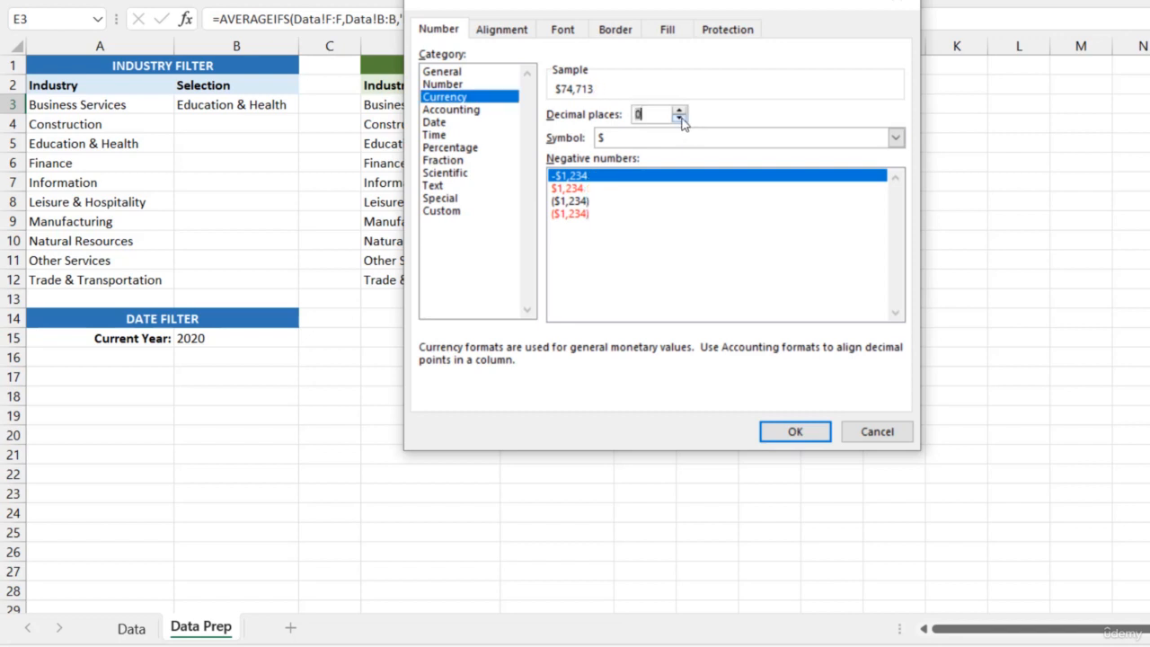
left_click(796, 432)
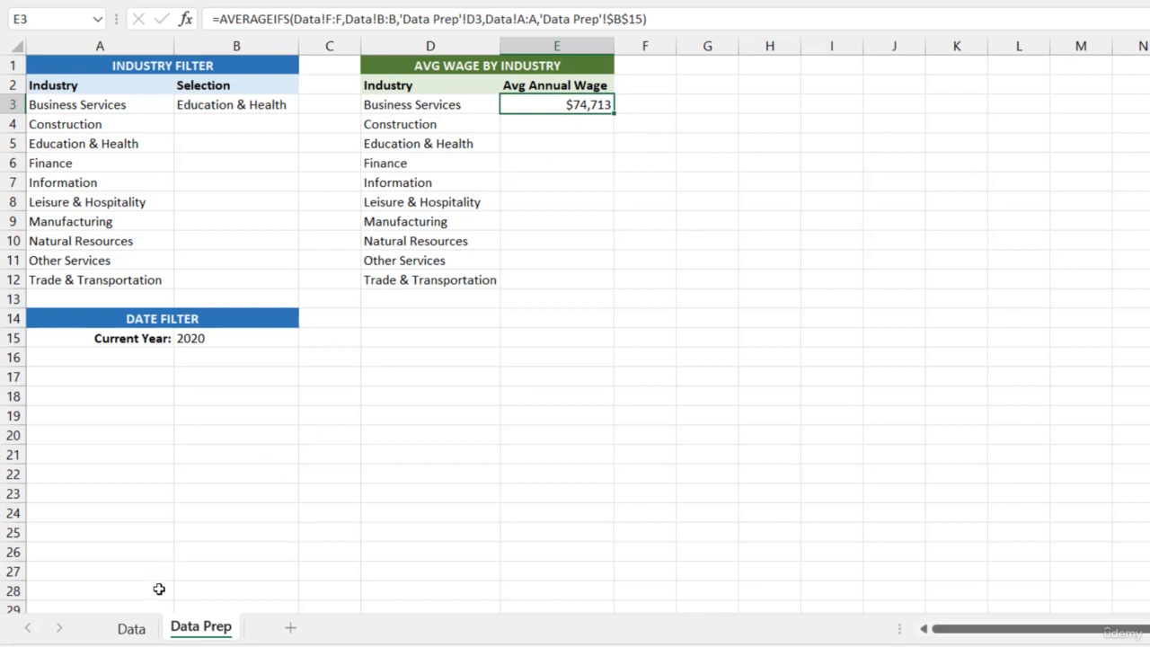
Step: Turn on filtering for the Data sheet's table and filter the Industry column to Business Services only
left_click(132, 629)
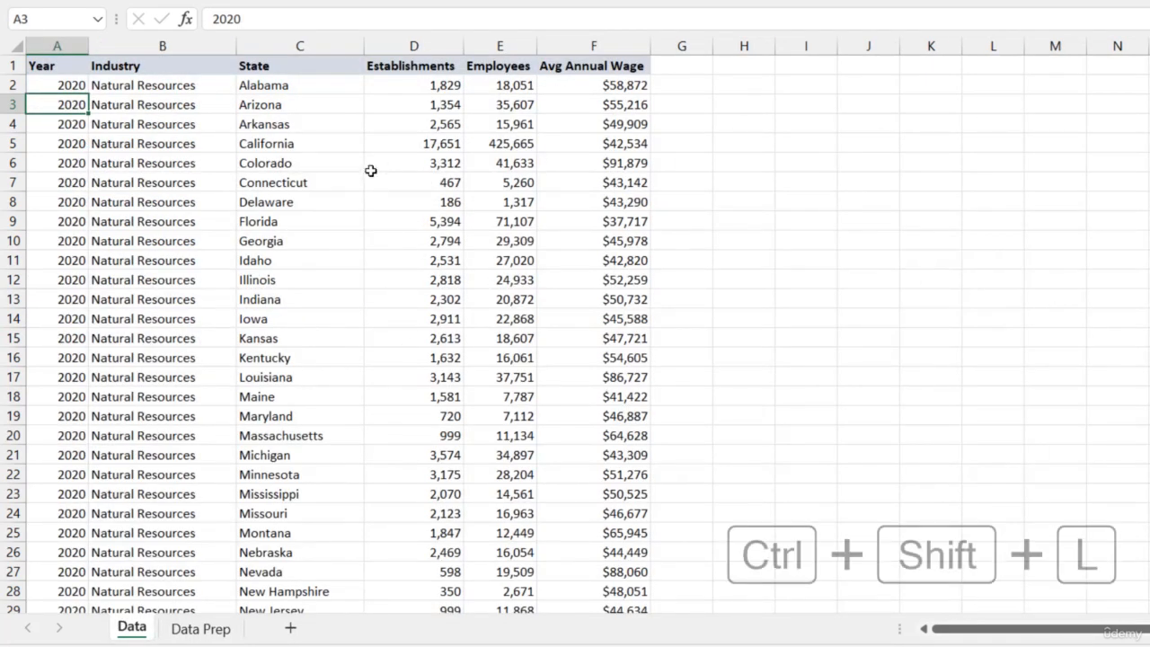
key("ctrl+shift+l")
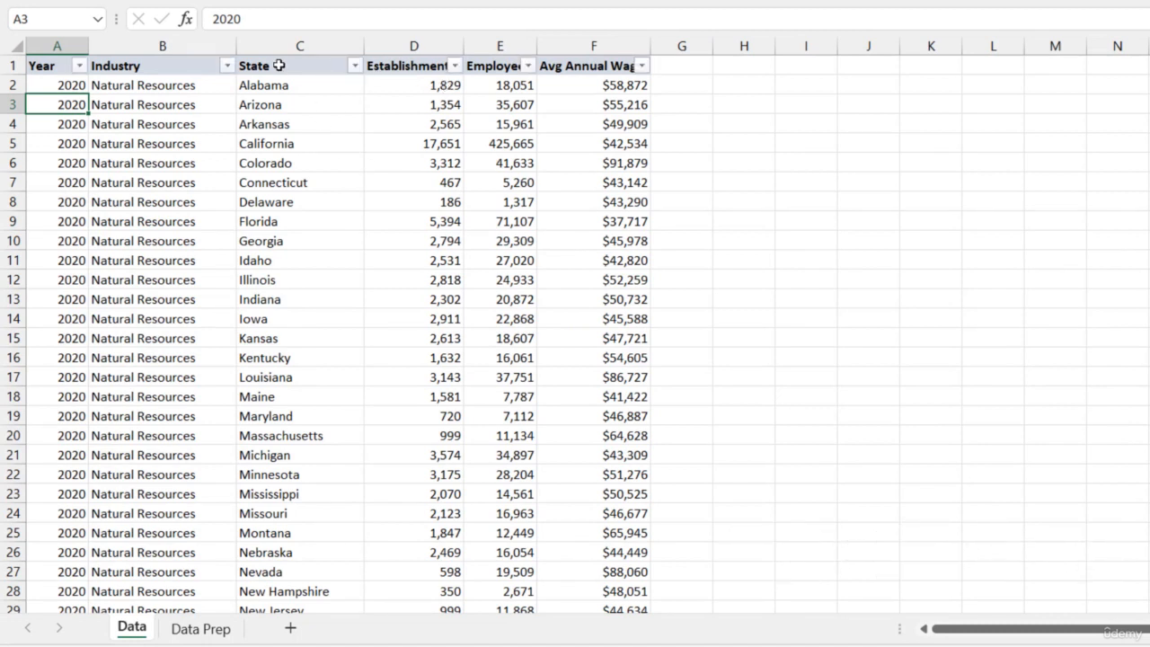
left_click(227, 66)
left_click(94, 295)
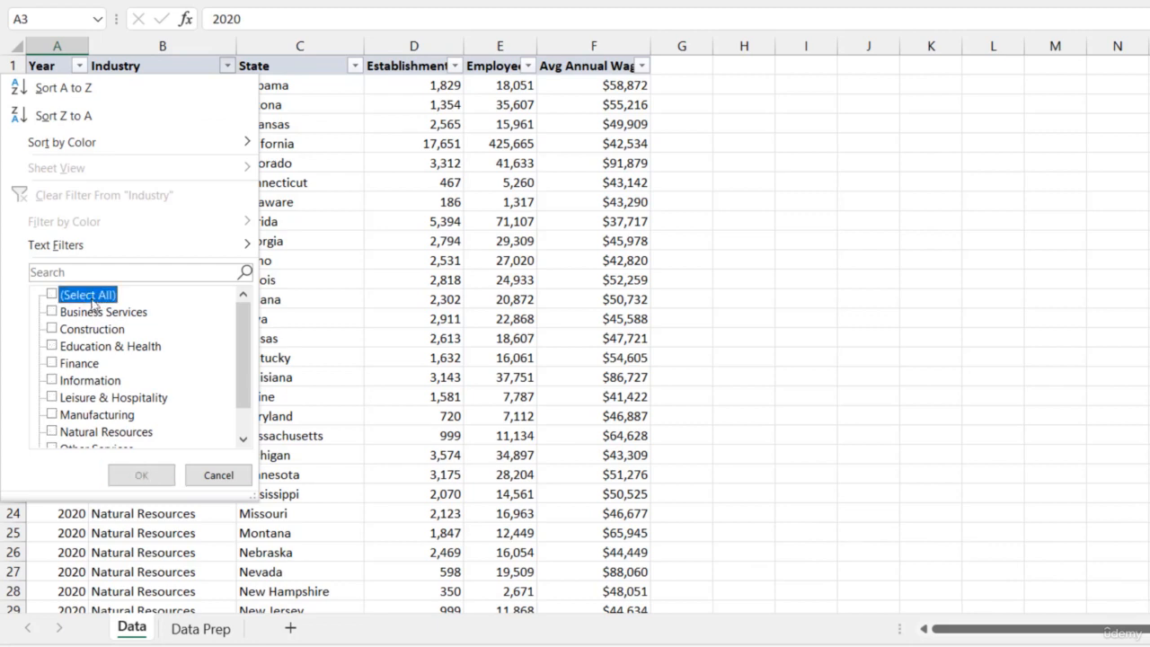
left_click(95, 312)
left_click(144, 475)
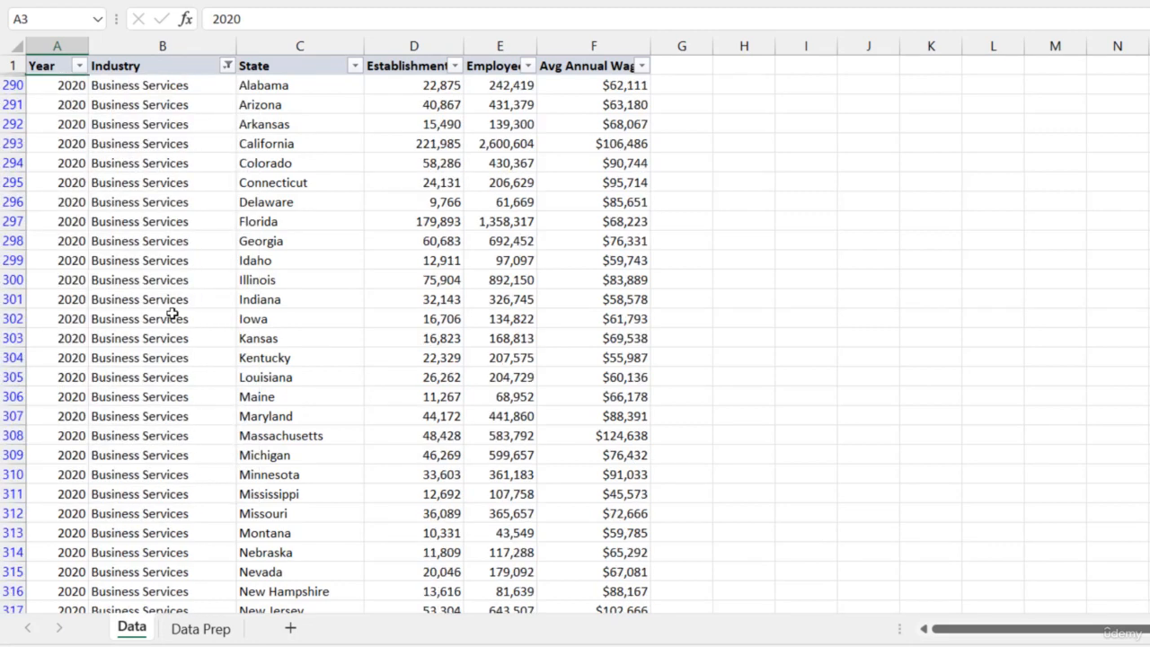
Step: Filter the Year column on the Data sheet to 2020 only
left_click(79, 66)
left_click(70, 296)
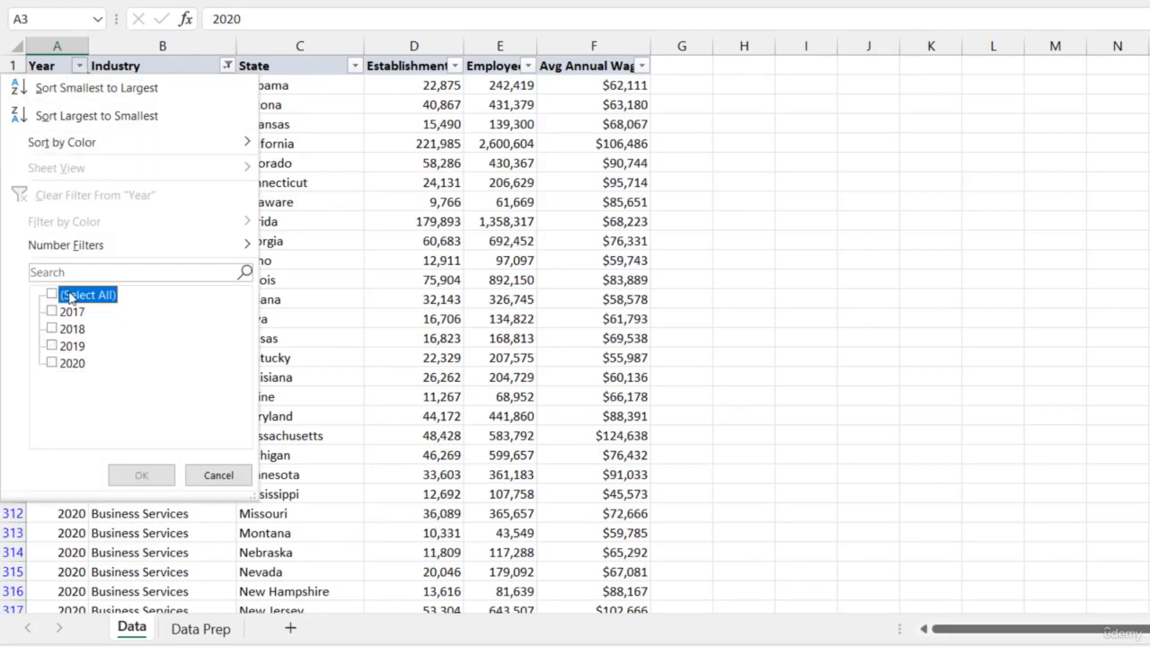
left_click(72, 363)
left_click(135, 474)
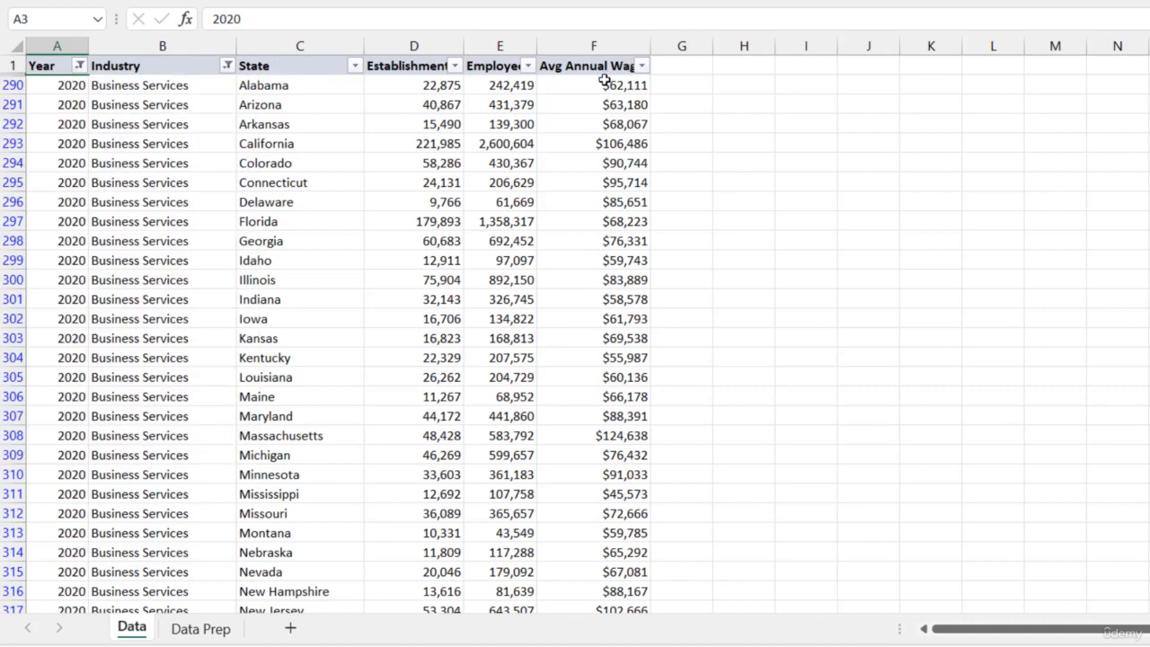
Step: Select the filtered wage values F290:F337 and compare their average with the formula result in E3 on Data Prep
left_click_drag(605, 83, 606, 584)
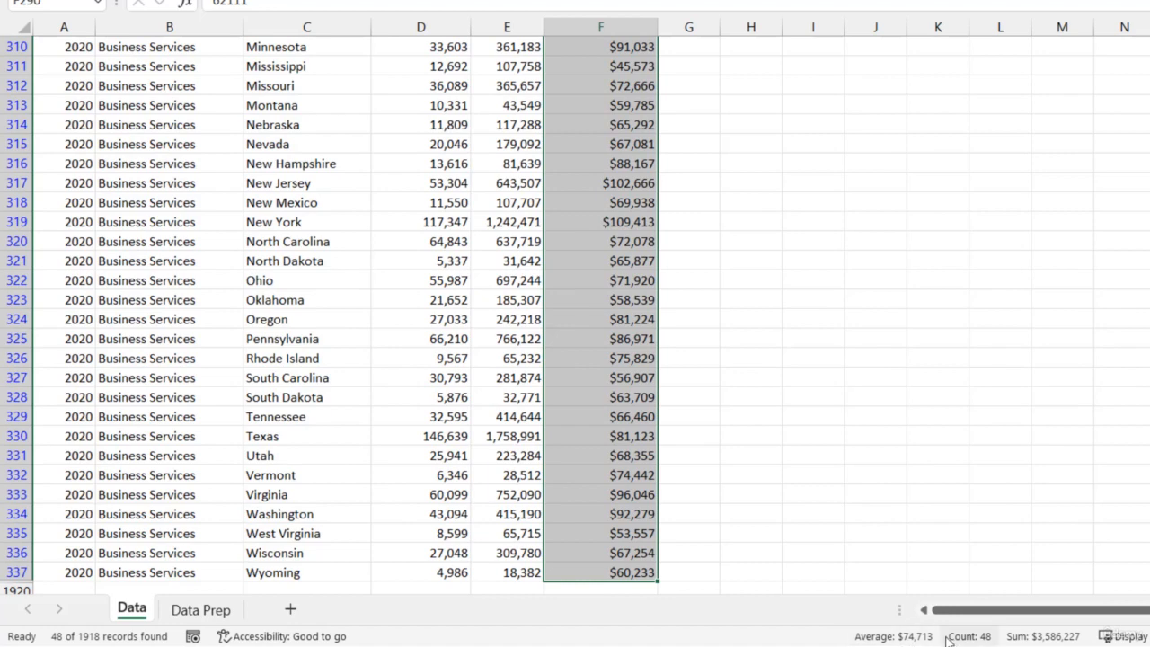
left_click(218, 612)
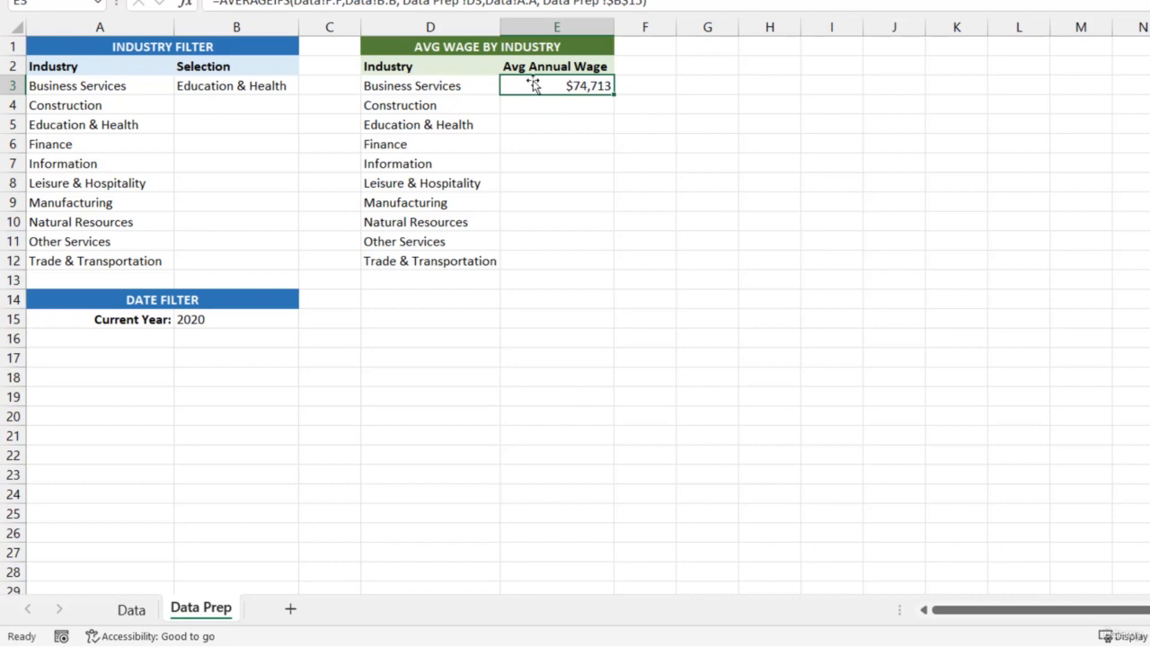
left_click(144, 610)
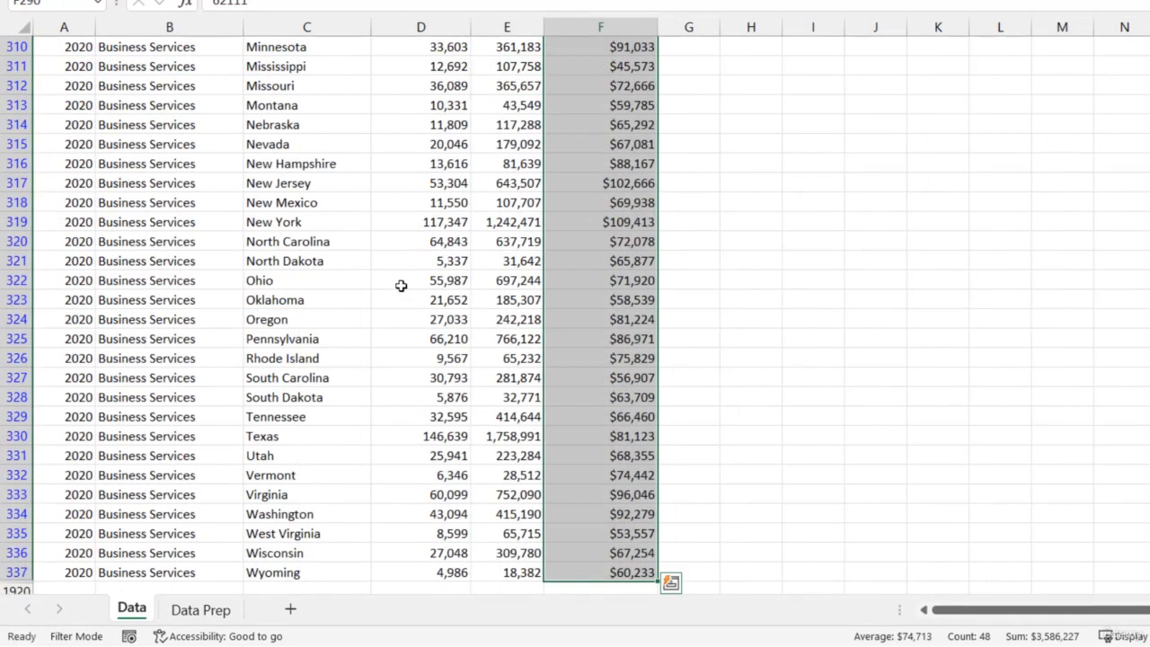
Step: Turn off filtering on the Data sheet so that all records are shown, and return to its header row
left_click(490, 94)
scroll(485, 99, "up", 7)
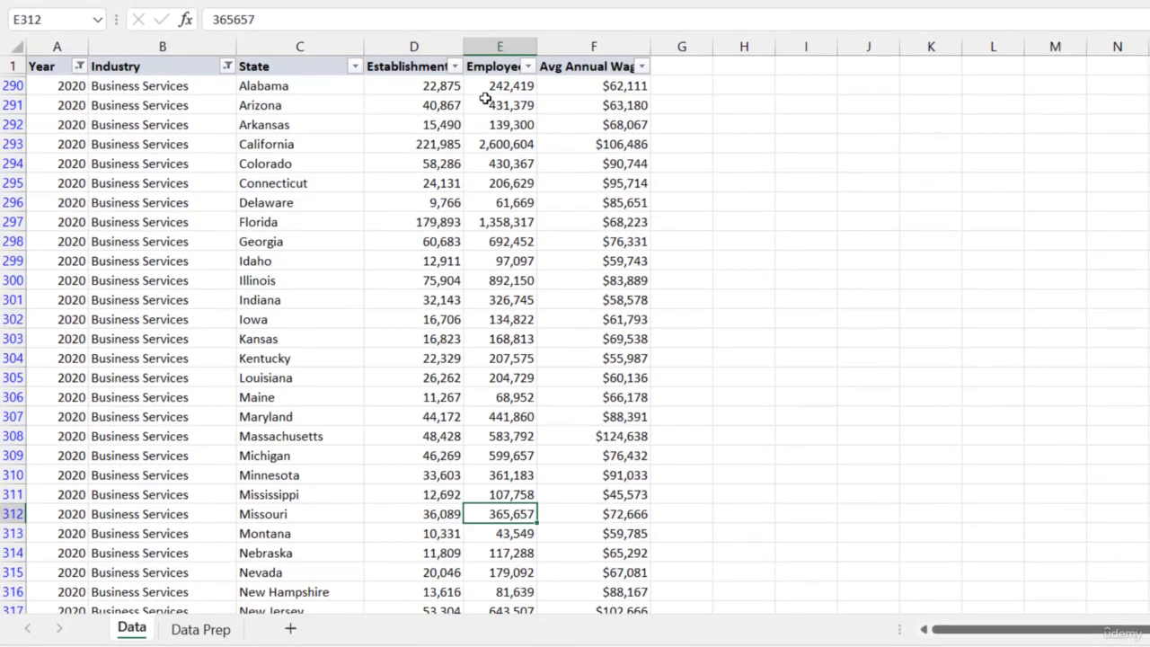
key("ctrl+shift+l")
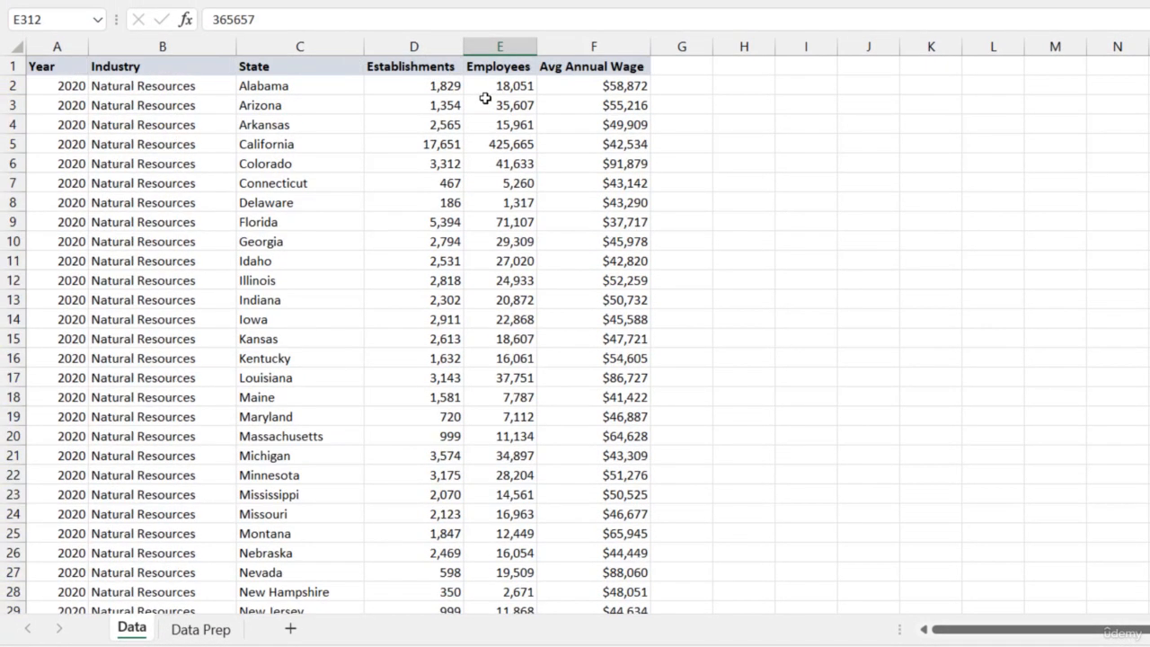
left_click(84, 71)
Step: Fill the AVERAGEIFS formula from E3 down to E12 on Data Prep and inspect the cell references of the copy in E7
left_click(198, 628)
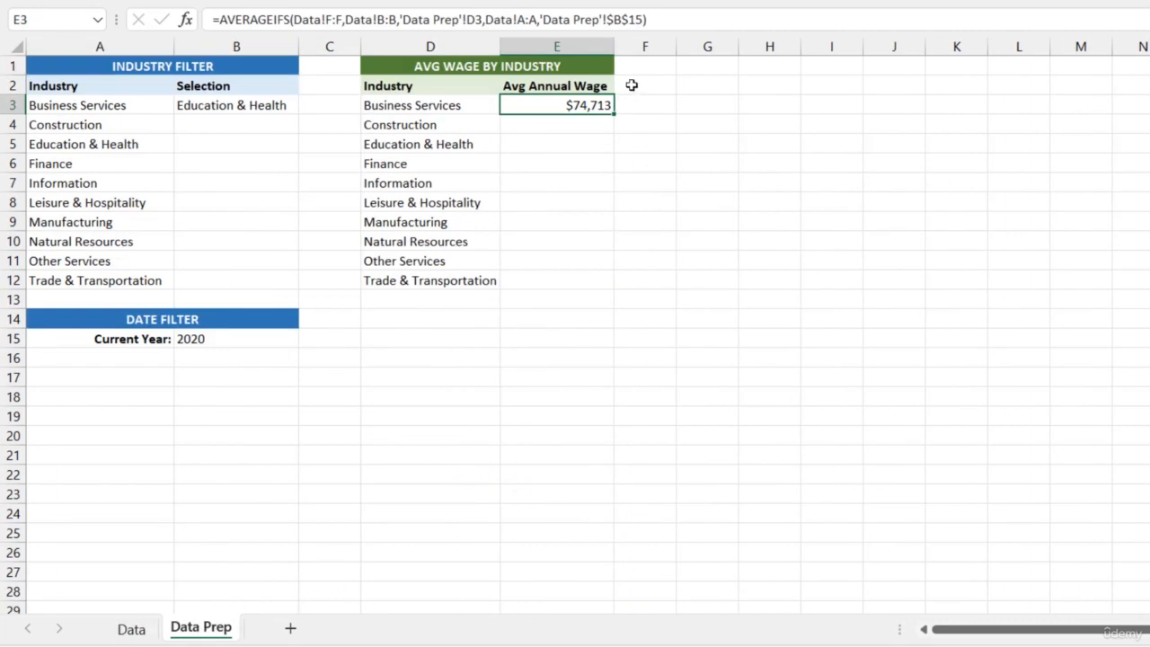
double_click(615, 115)
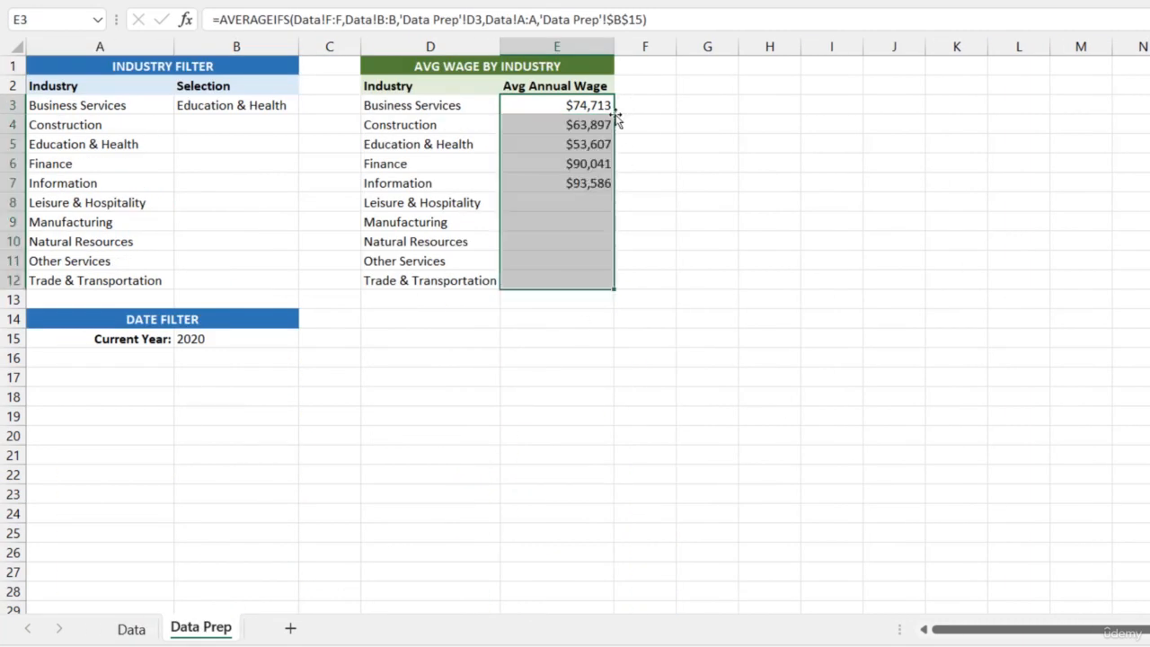
left_click(541, 182)
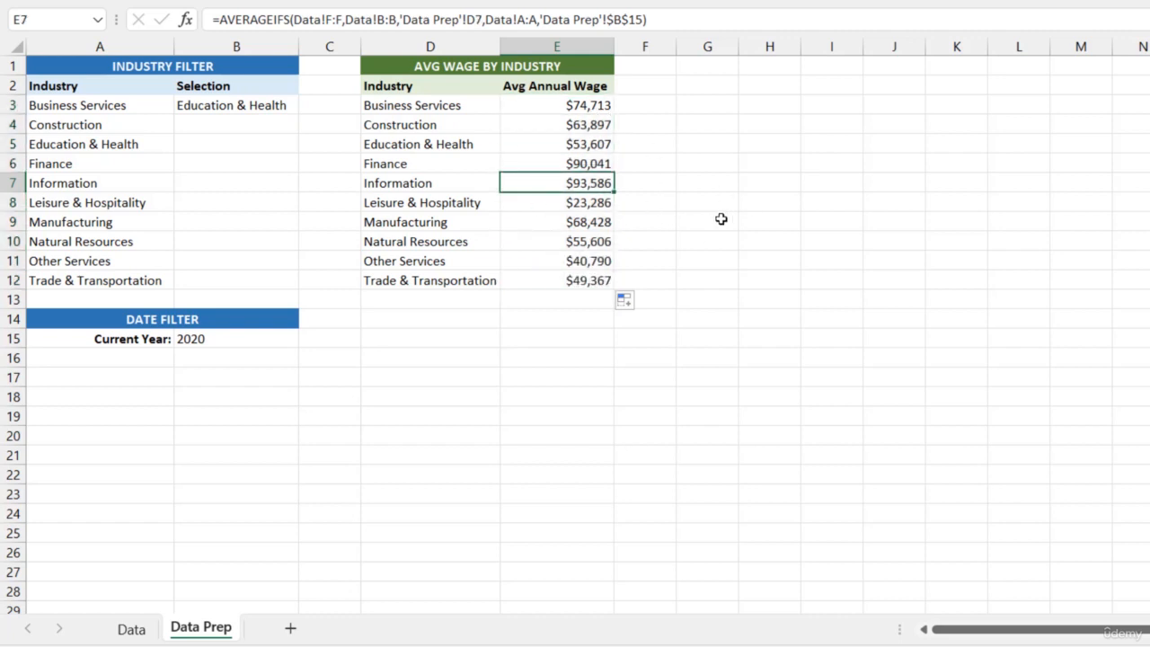
key("F2")
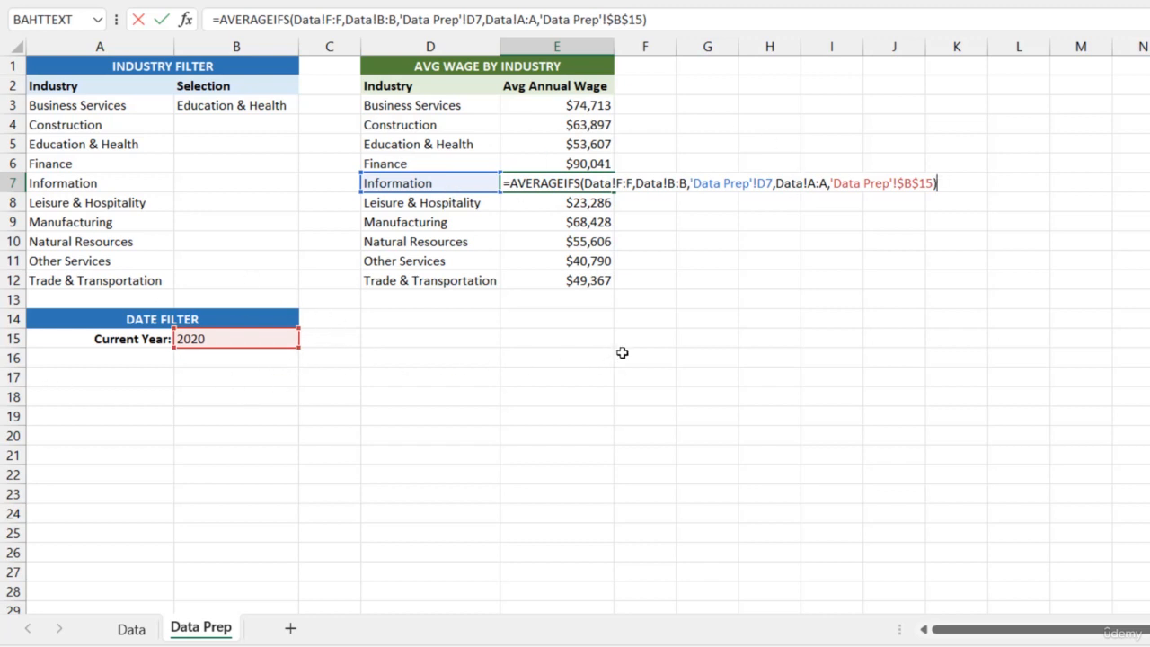
key("Return")
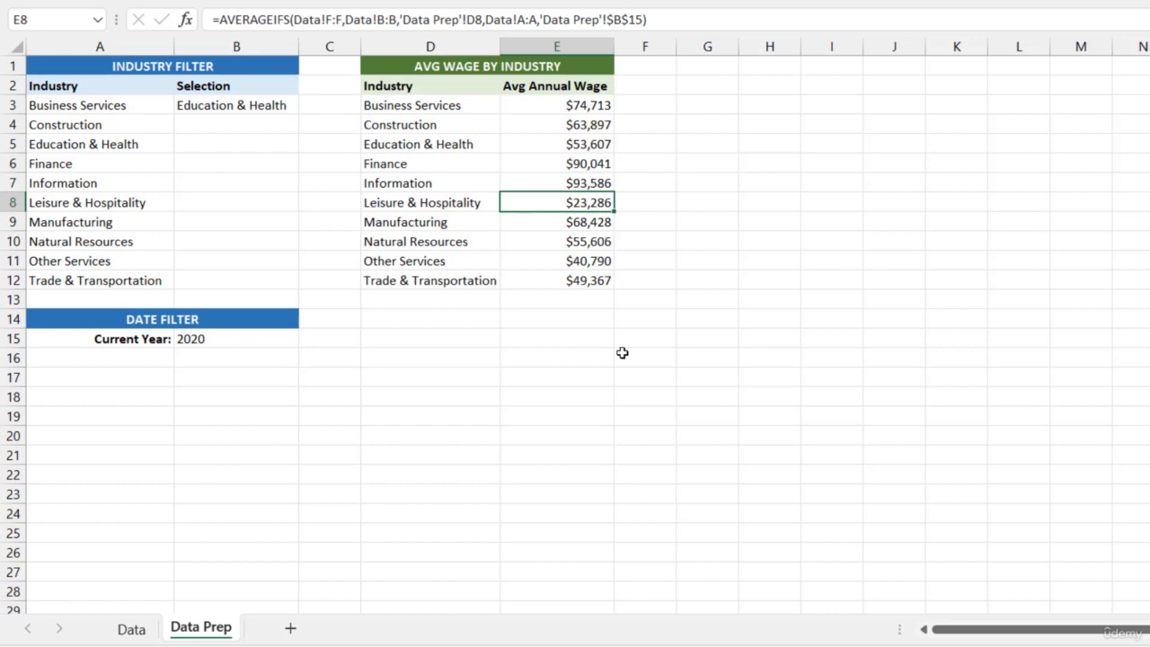